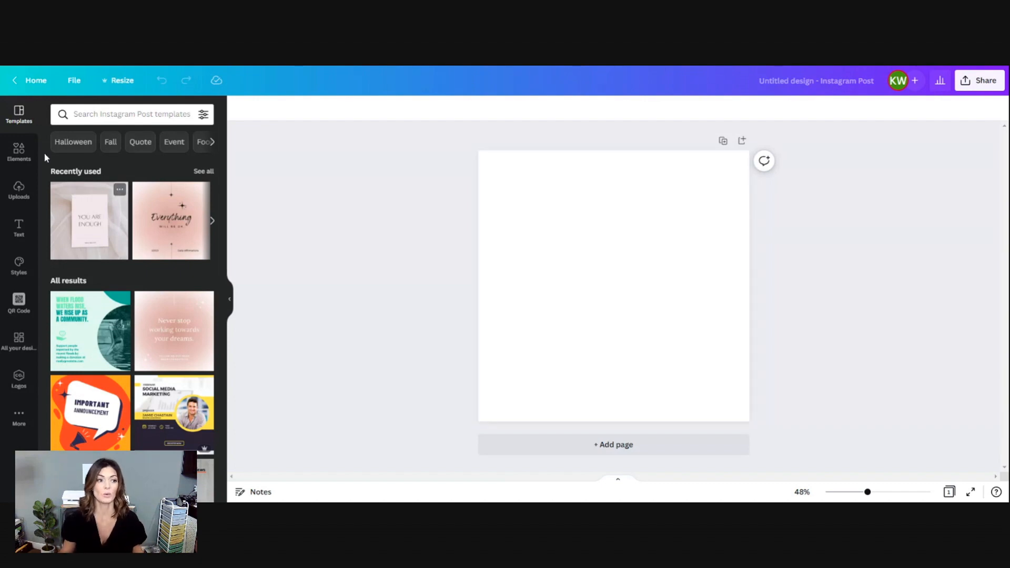
Search the elements library for "concrete background".
left_click(20, 152)
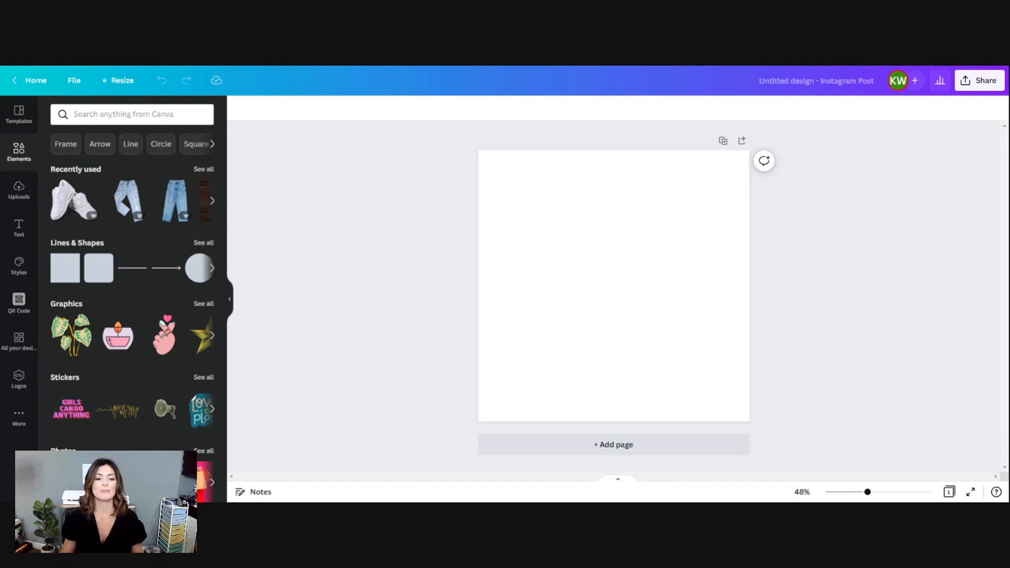
scroll(131, 362, "down", 1)
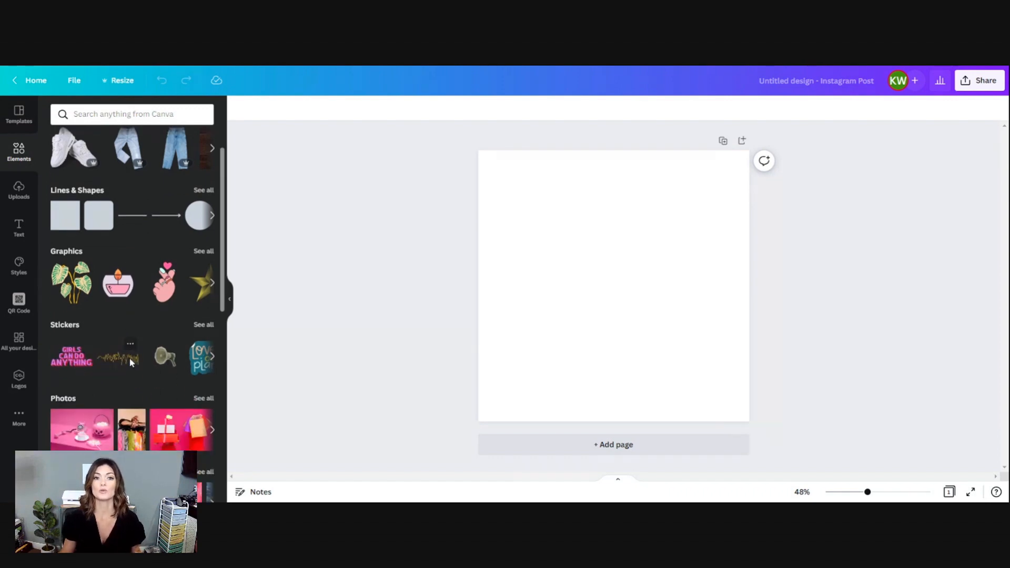
left_click(116, 114)
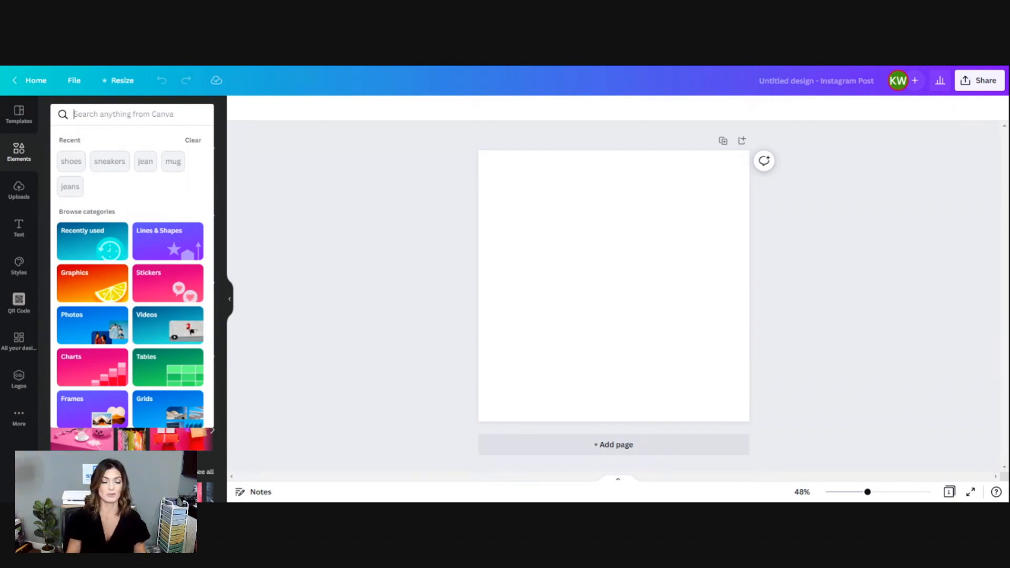
type("concrete")
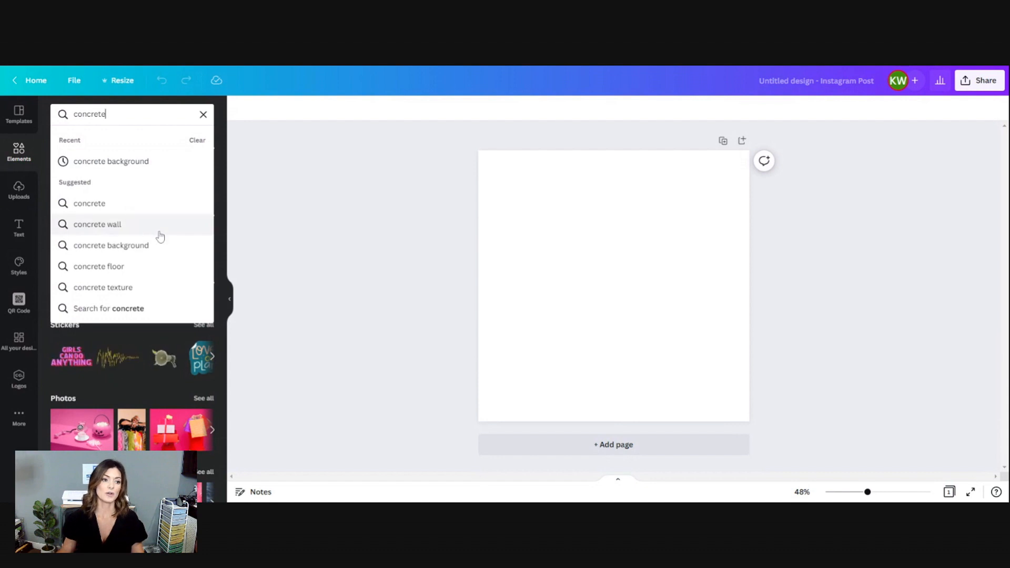
left_click(156, 252)
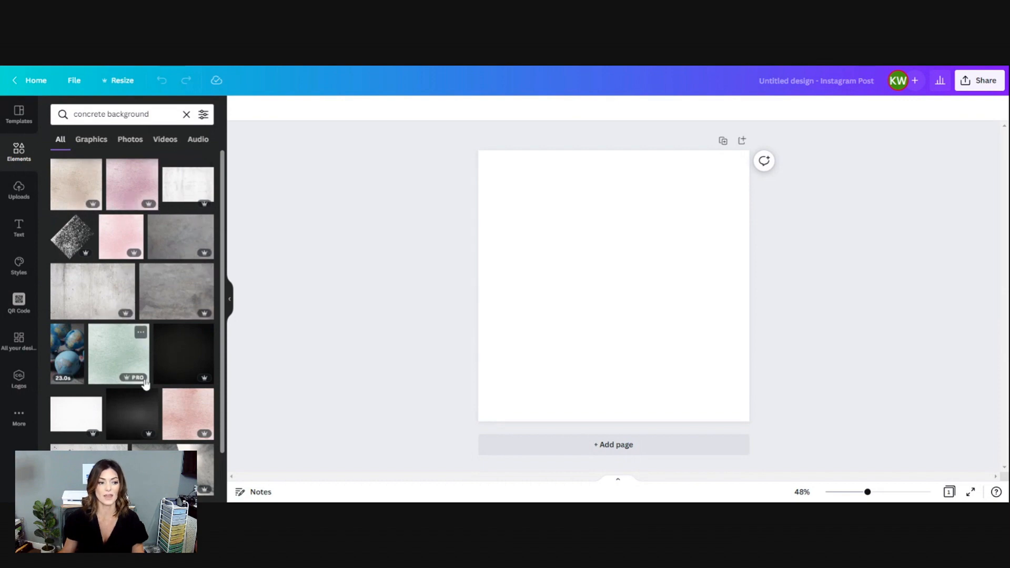
Try a dark grey concrete image from the results on the page and delete it.
scroll(153, 420, "down", 2)
scroll(170, 407, "down", 5)
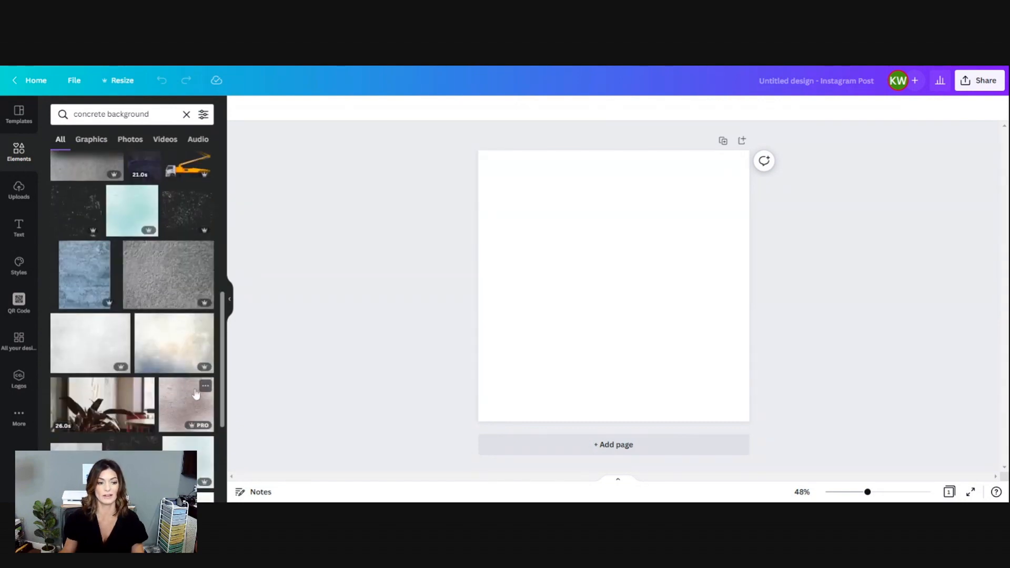
scroll(142, 367, "down", 2)
scroll(141, 366, "down", 3)
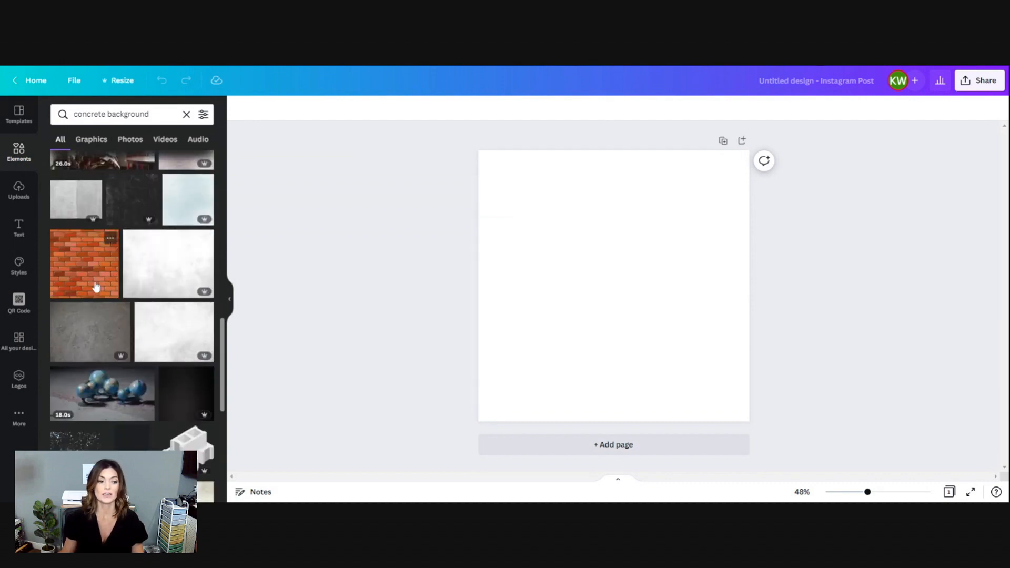
scroll(129, 352, "down", 6)
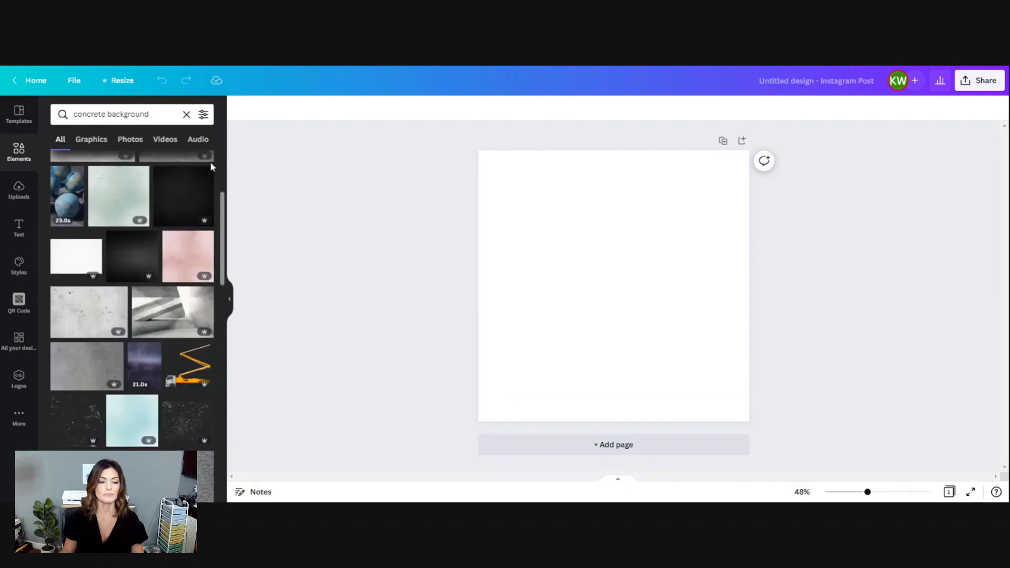
scroll(96, 286, "up", 4)
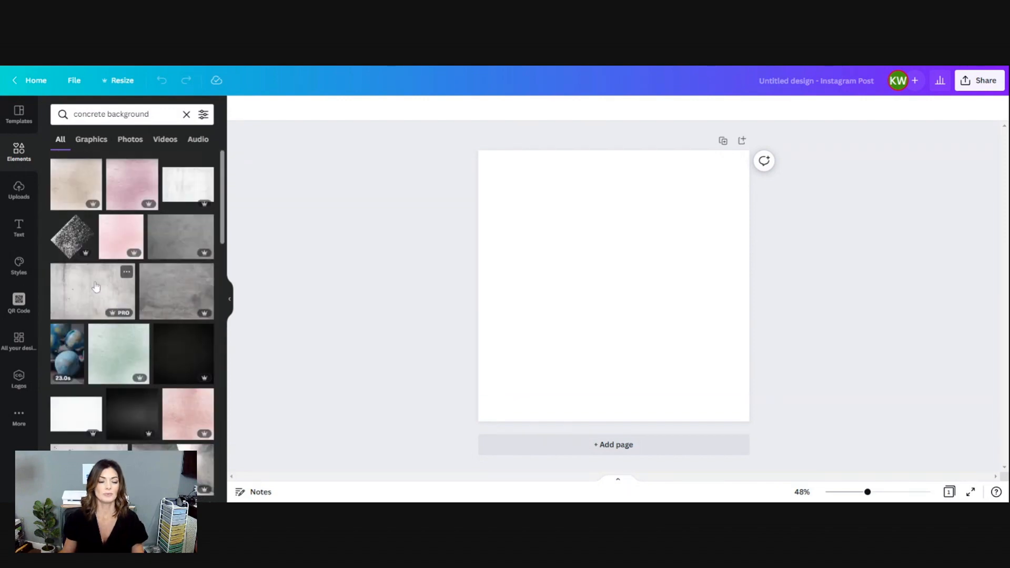
left_click(172, 293)
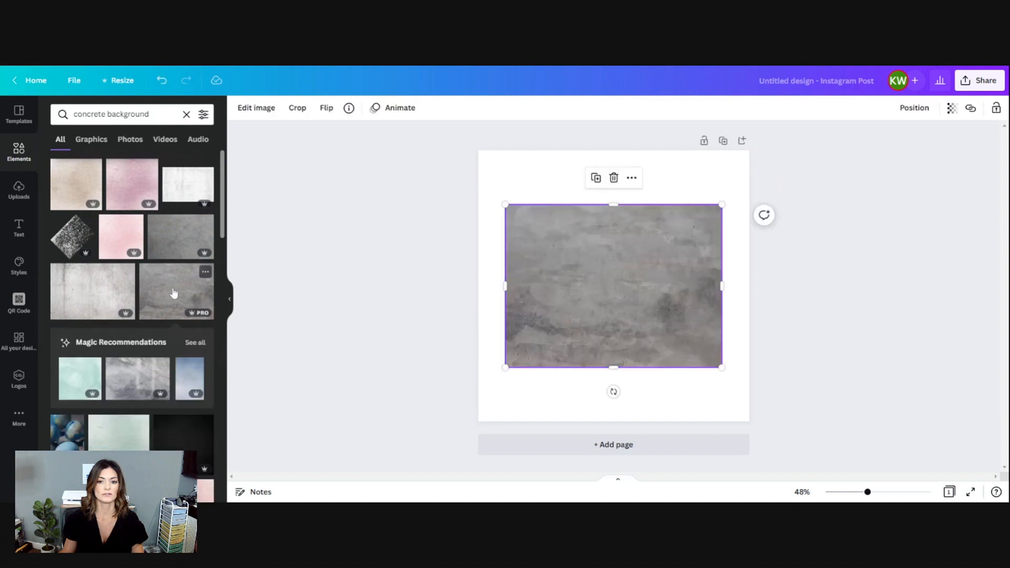
key("Delete")
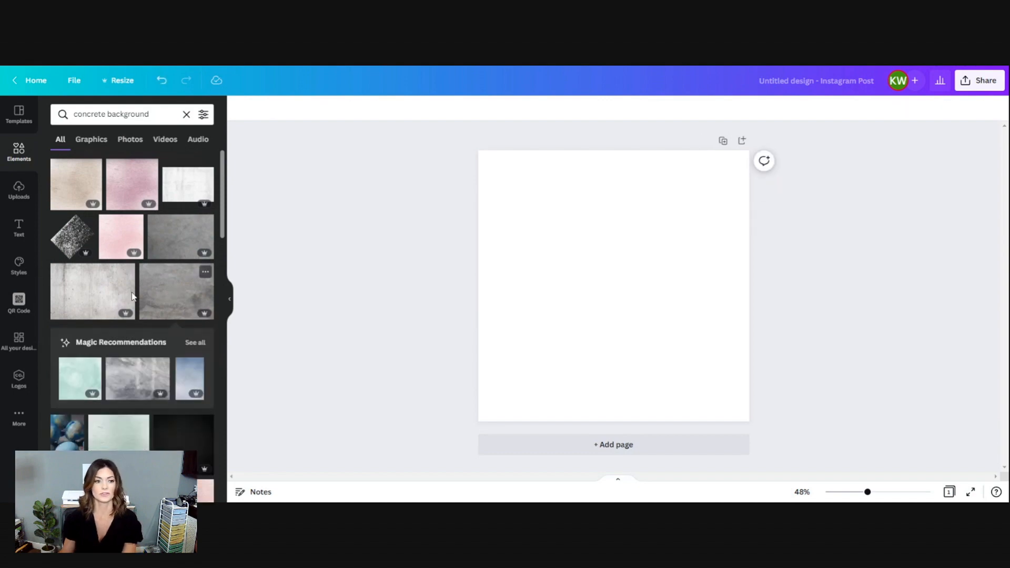
Add the white concrete texture image and enlarge it from the page's upper-left corner until it covers the whole page.
left_click(192, 185)
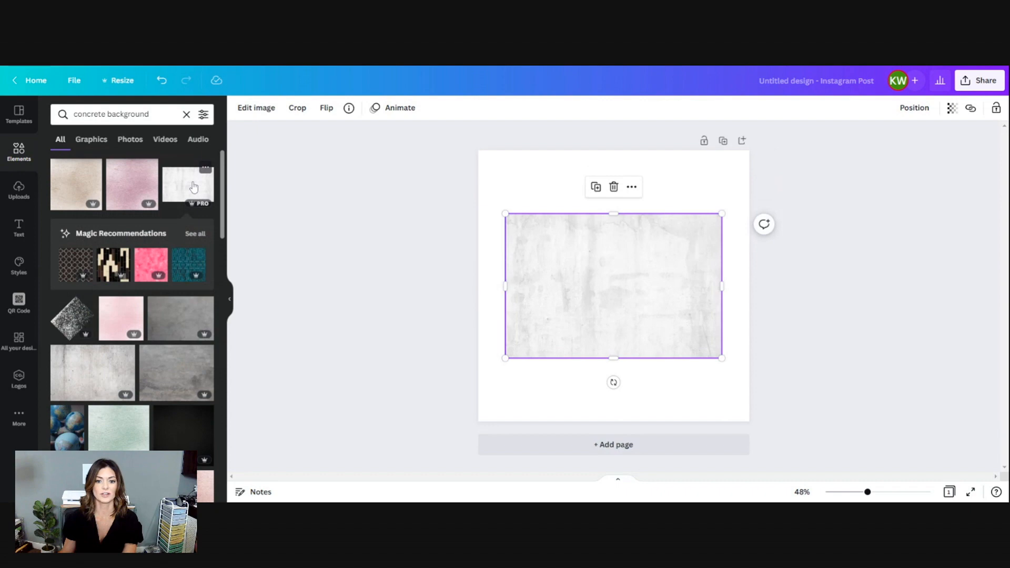
left_click_drag(593, 293, 553, 224)
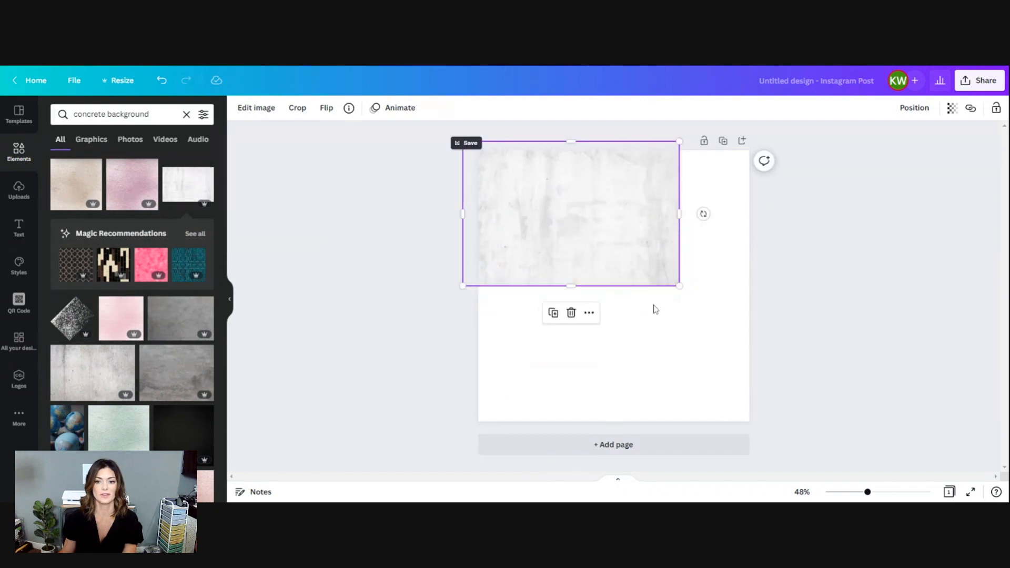
left_click_drag(679, 285, 904, 436)
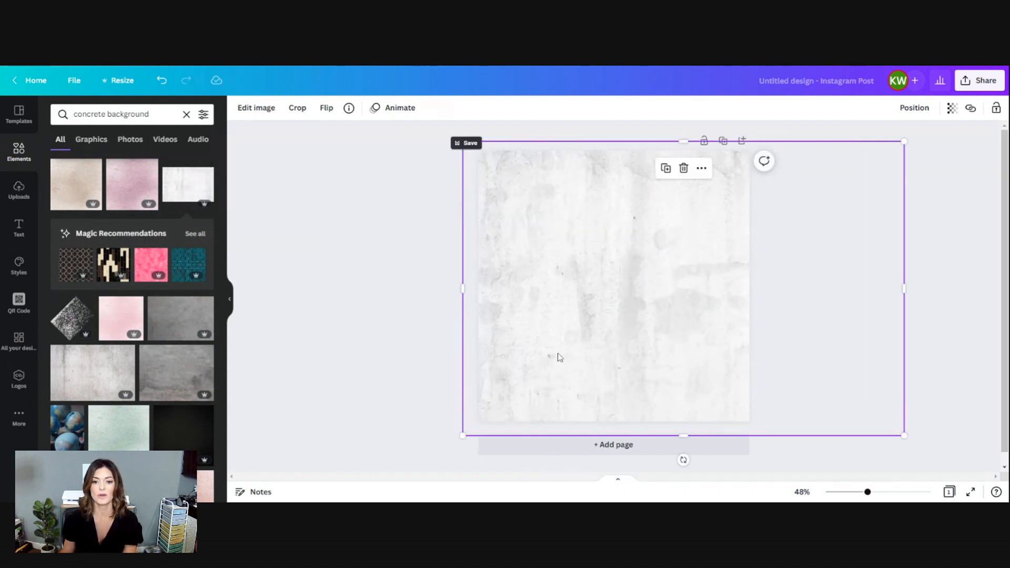
left_click(333, 258)
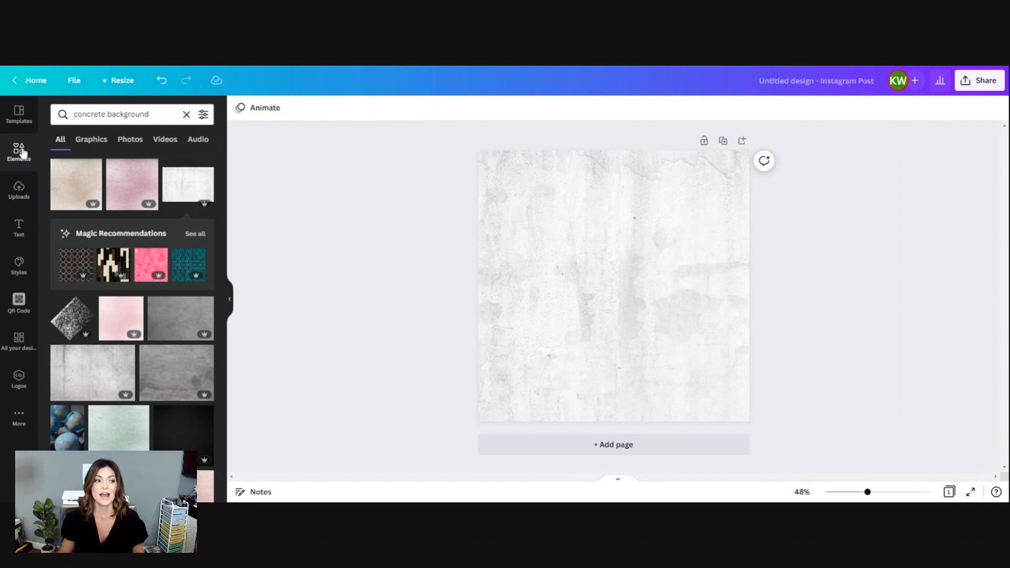
Place the uploaded photo of the plain tie-dye T-shirt on the concrete background.
left_click(19, 191)
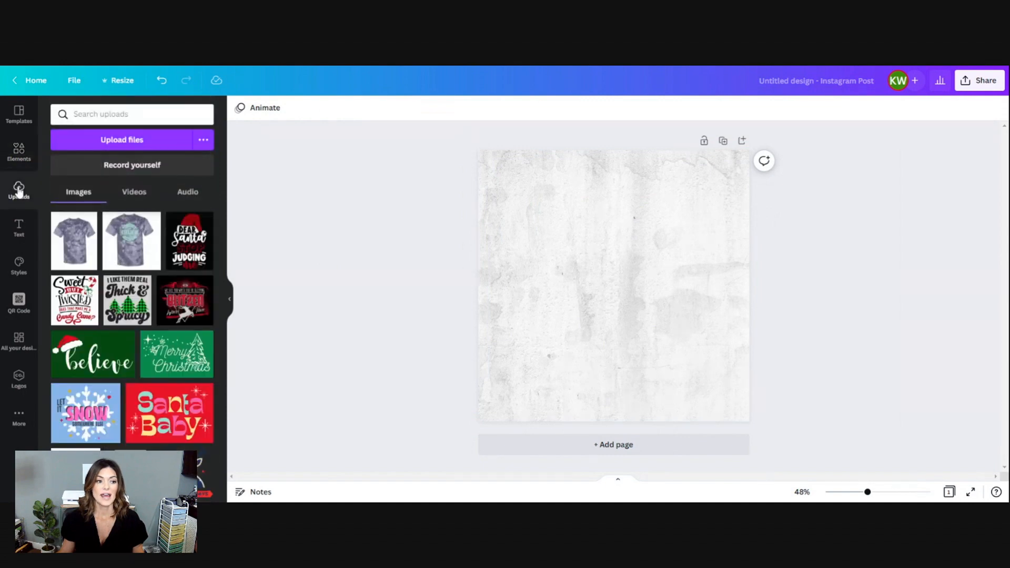
left_click(77, 247)
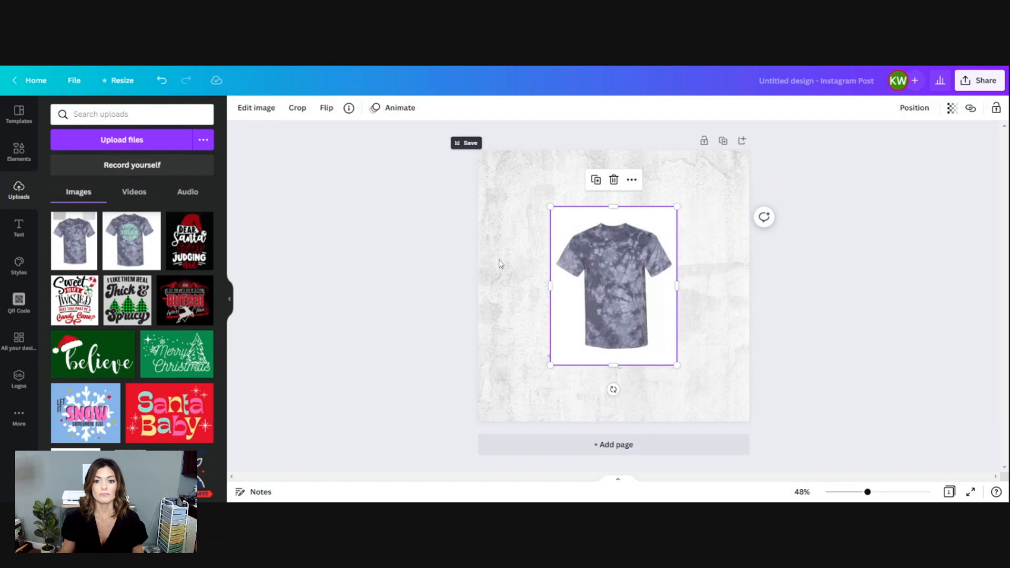
left_click(810, 329)
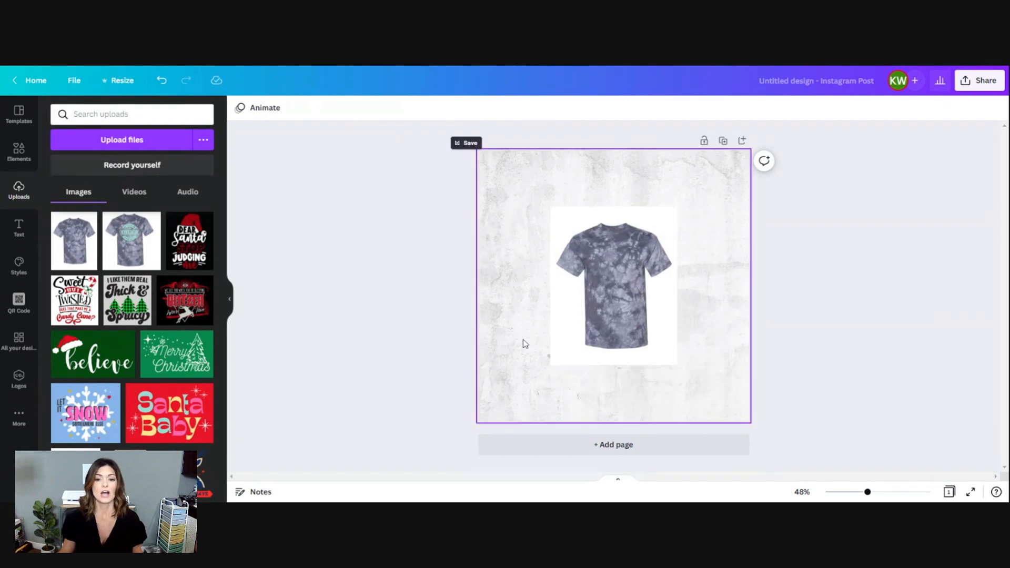
Remove the background from the T-shirt photo and move the shirt toward the upper-left part of the page.
left_click(609, 294)
double_click(609, 292)
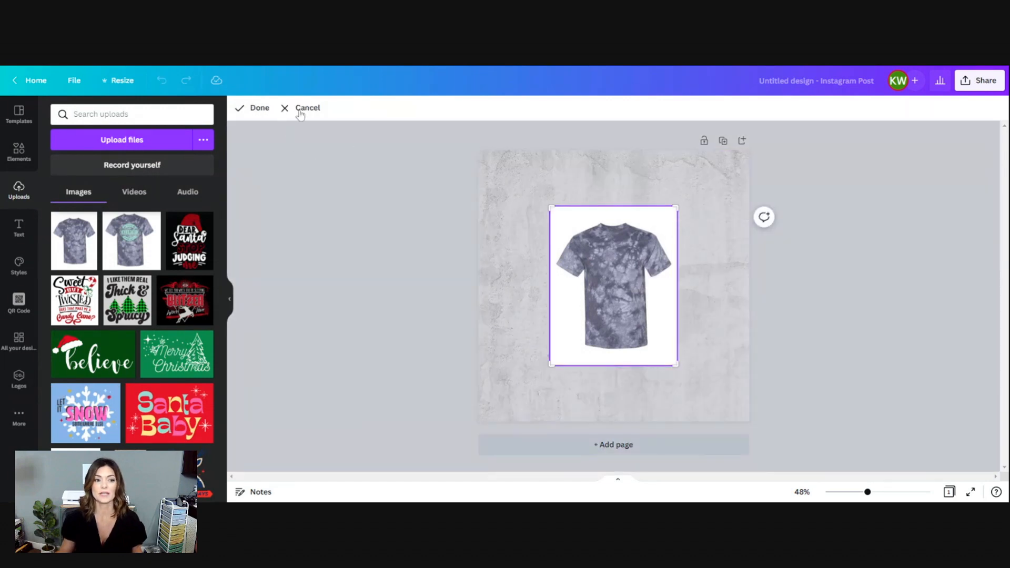
left_click(251, 108)
left_click(252, 108)
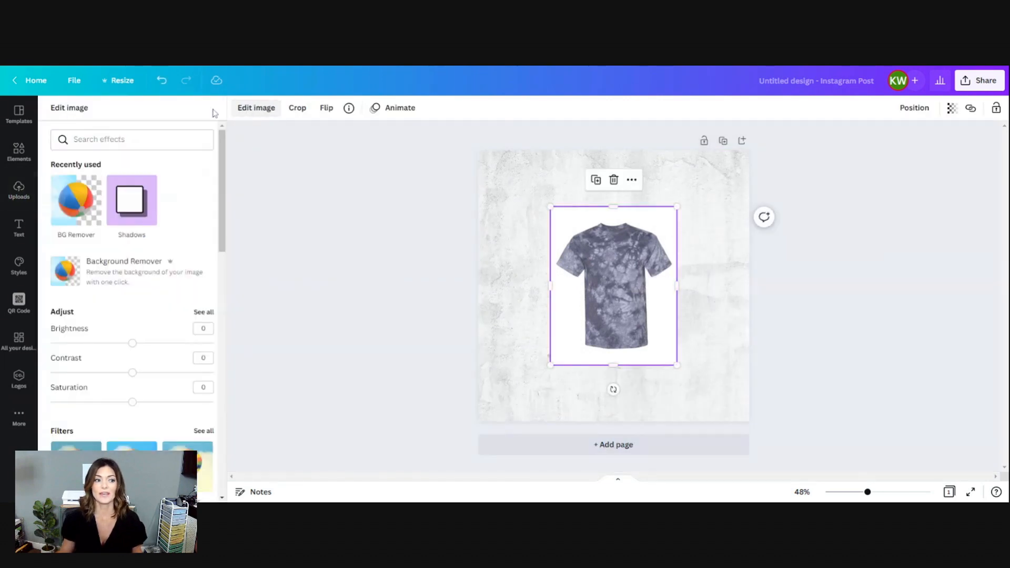
left_click(84, 206)
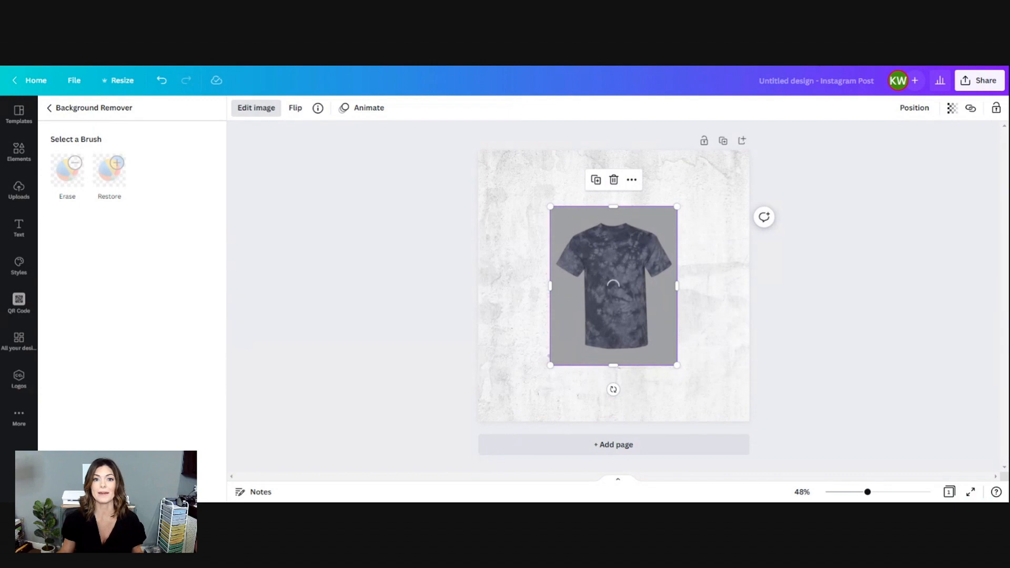
left_click_drag(631, 311, 575, 279)
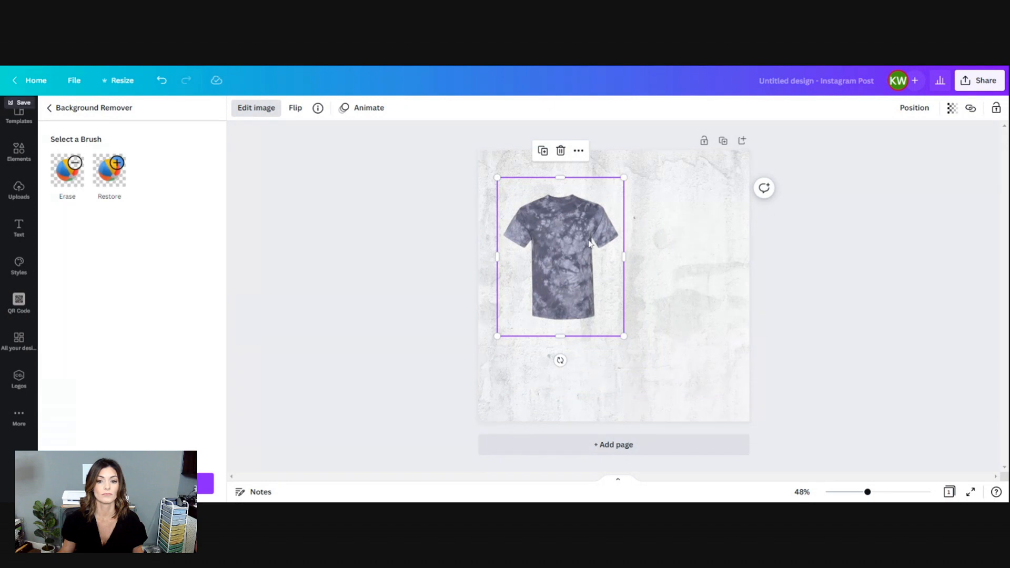
left_click(356, 239)
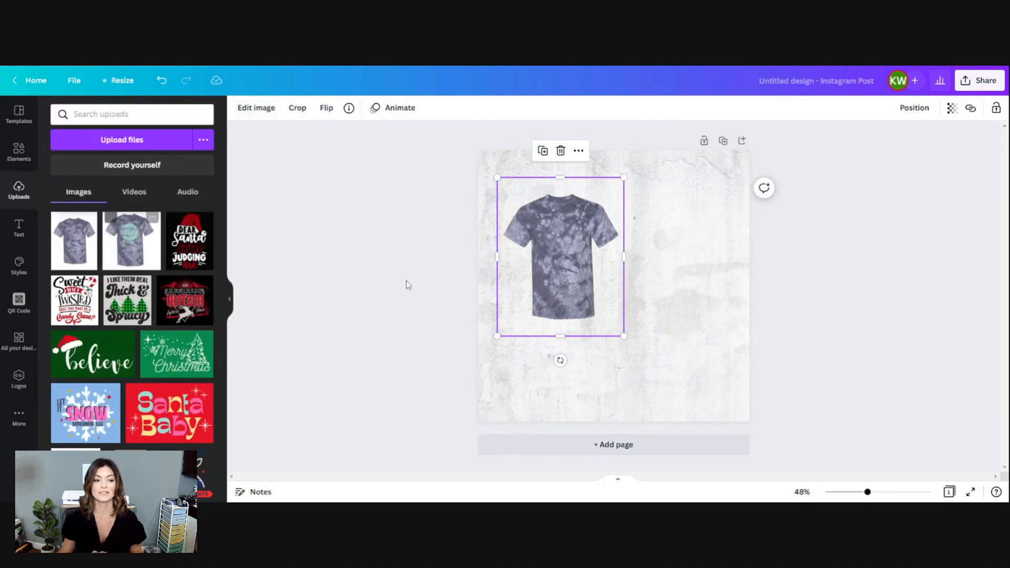
Replace the previous elements search with a search for "jeans".
left_click(8, 152)
left_click(98, 114)
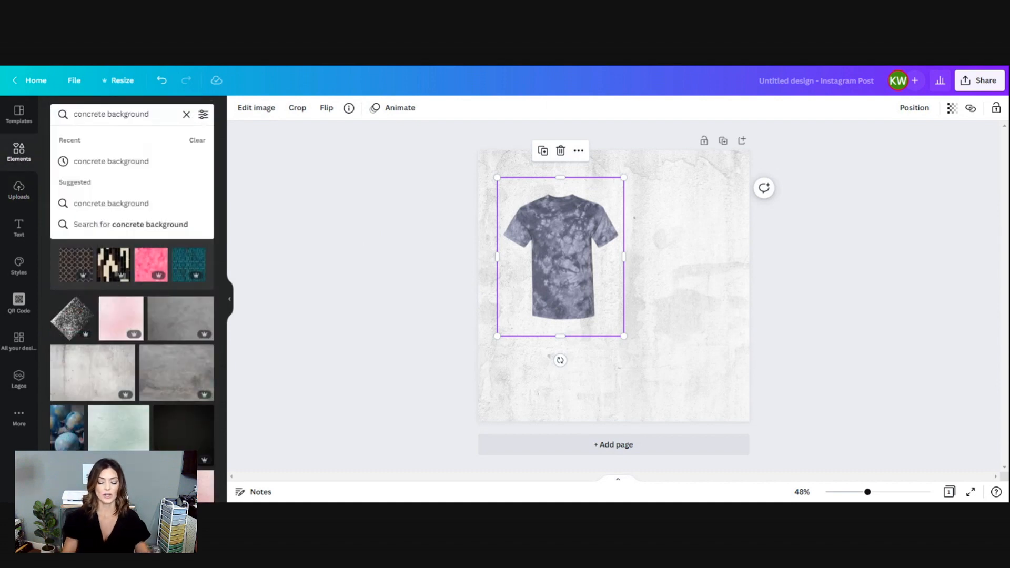
type("jeans")
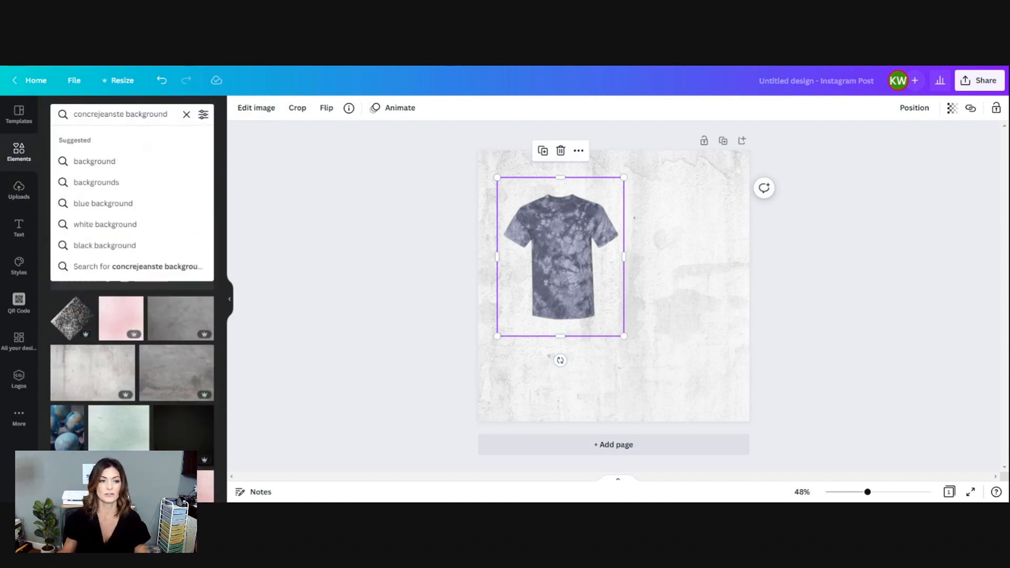
left_click(186, 114)
type("jeans")
key("Return")
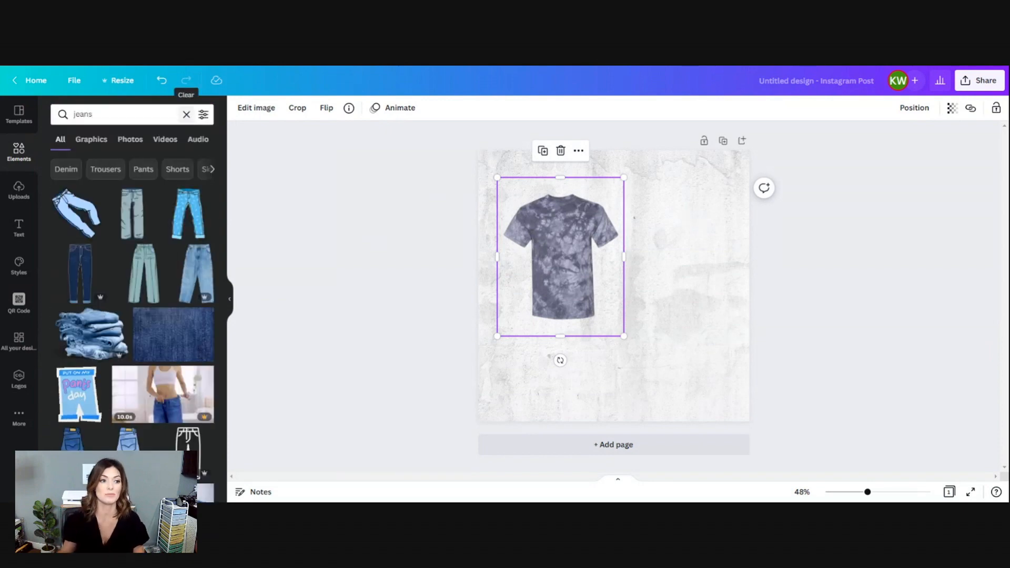
Add the light-blue jeans cutout with one bent leg and place it beside the T-shirt on the page's right half.
scroll(182, 385, "down", 3)
scroll(182, 384, "down", 4)
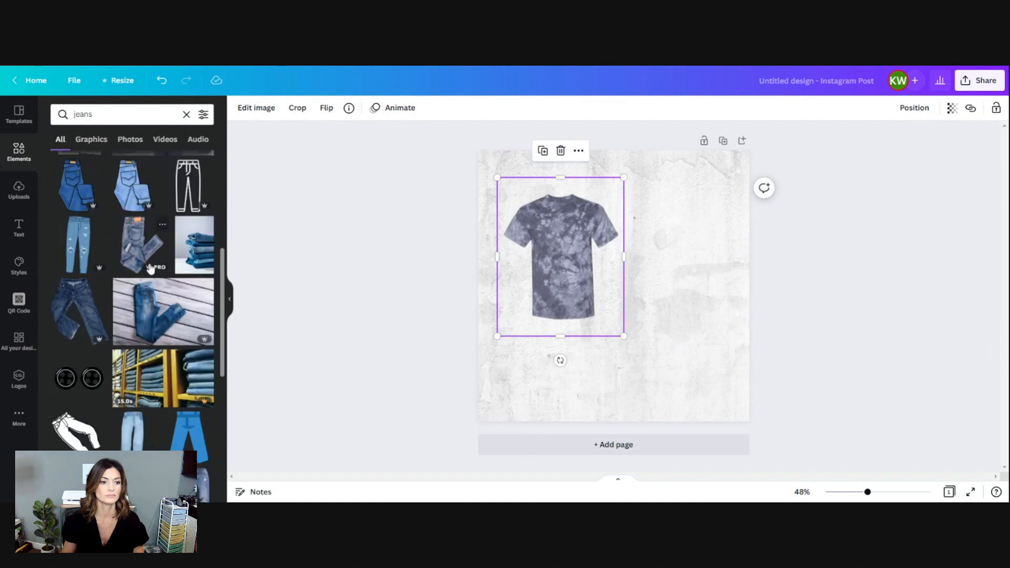
scroll(88, 319, "down", 3)
scroll(157, 346, "down", 2)
scroll(157, 346, "down", 5)
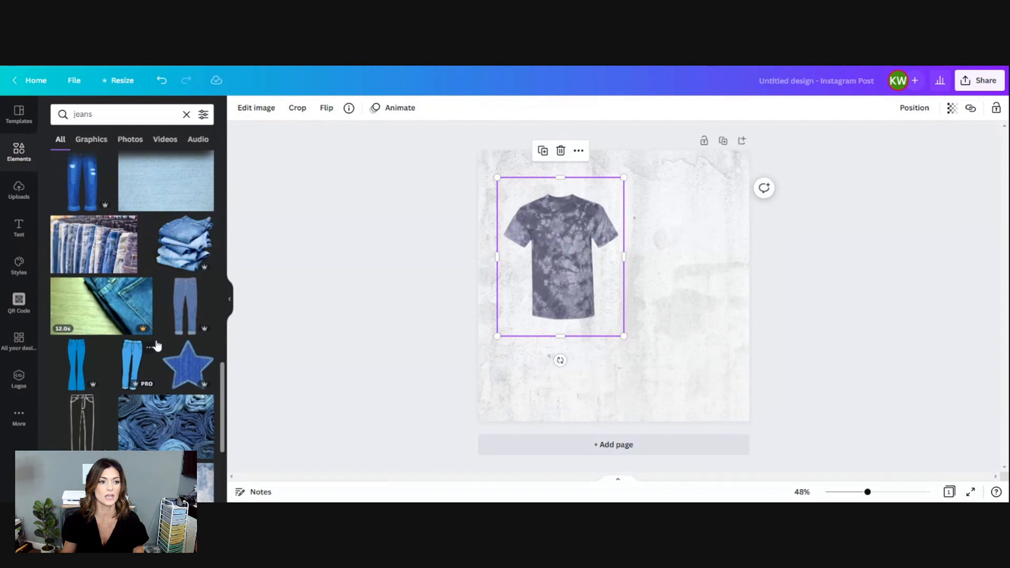
scroll(157, 346, "up", 3)
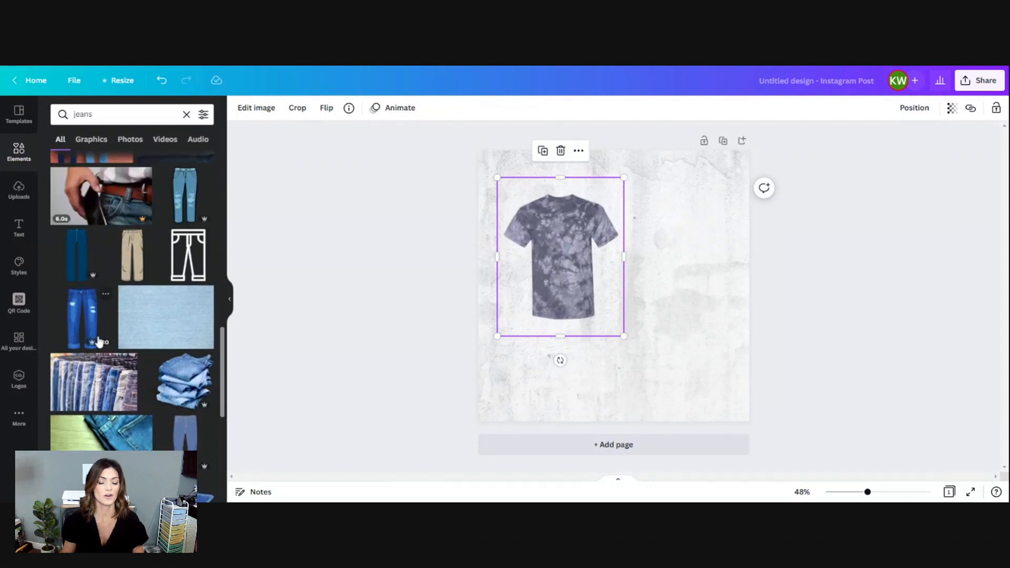
scroll(100, 343, "down", 4)
scroll(112, 404, "down", 3)
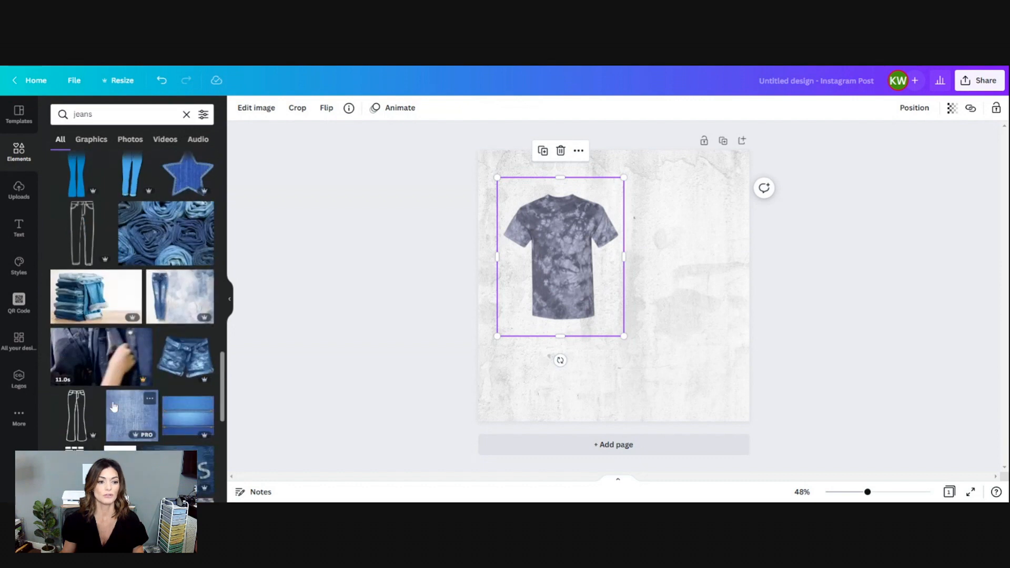
scroll(113, 406, "down", 3)
scroll(199, 266, "down", 10)
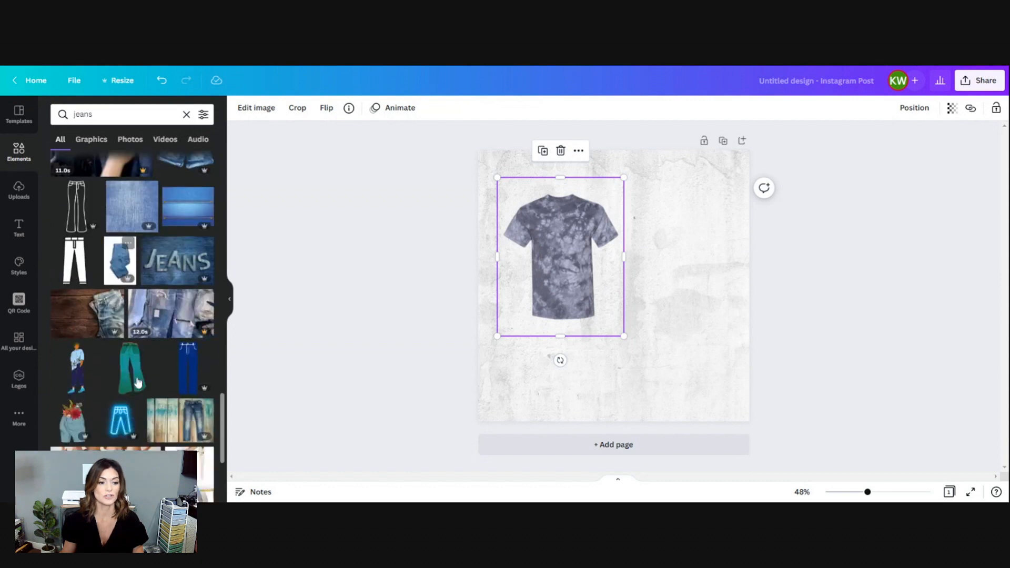
scroll(139, 388, "down", 2)
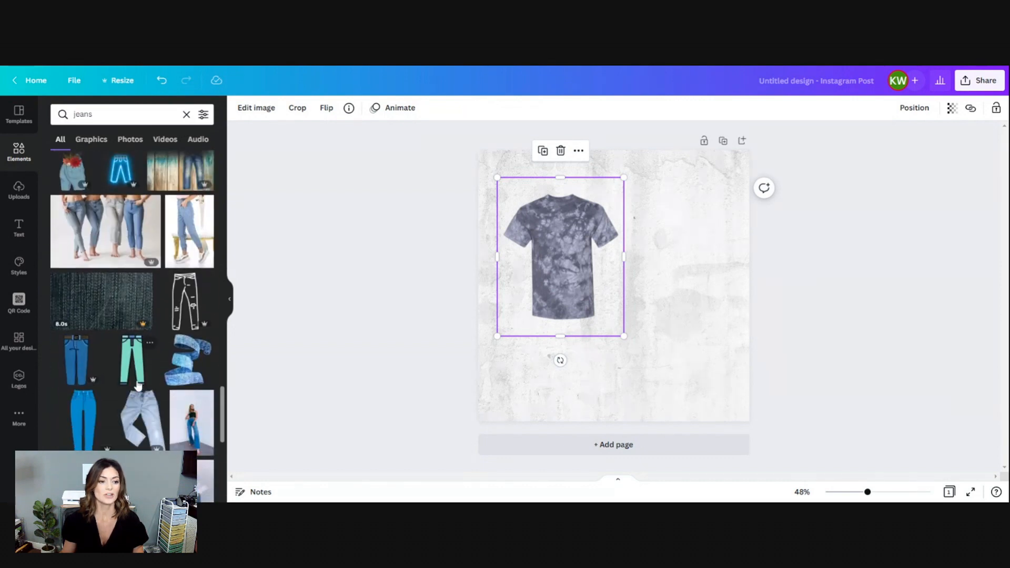
left_click(140, 418)
left_click_drag(616, 265, 670, 250)
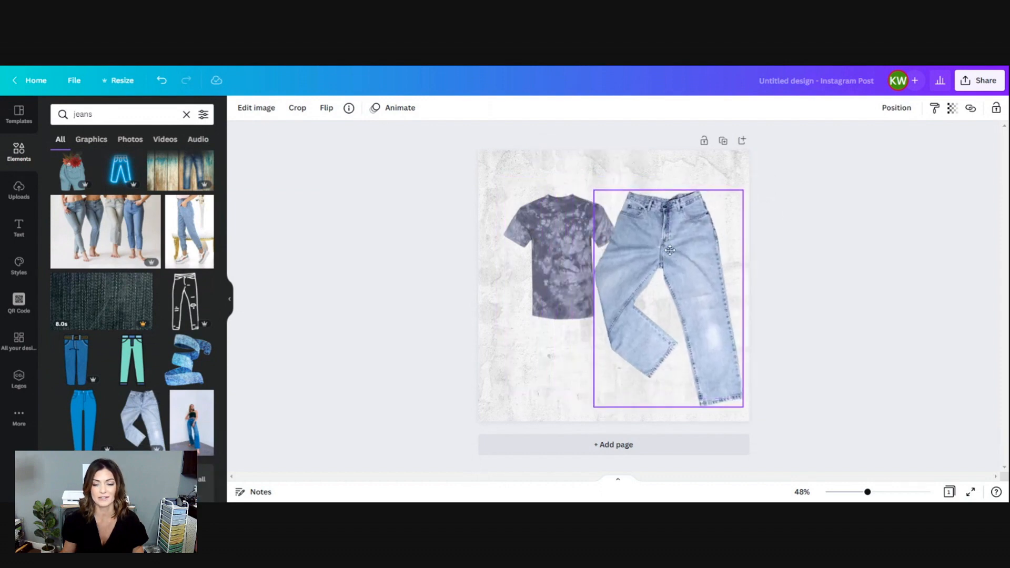
Move the T-shirt into the page's upper-left corner and the jeans into its lower-right corner.
left_click(549, 229)
left_click(533, 202)
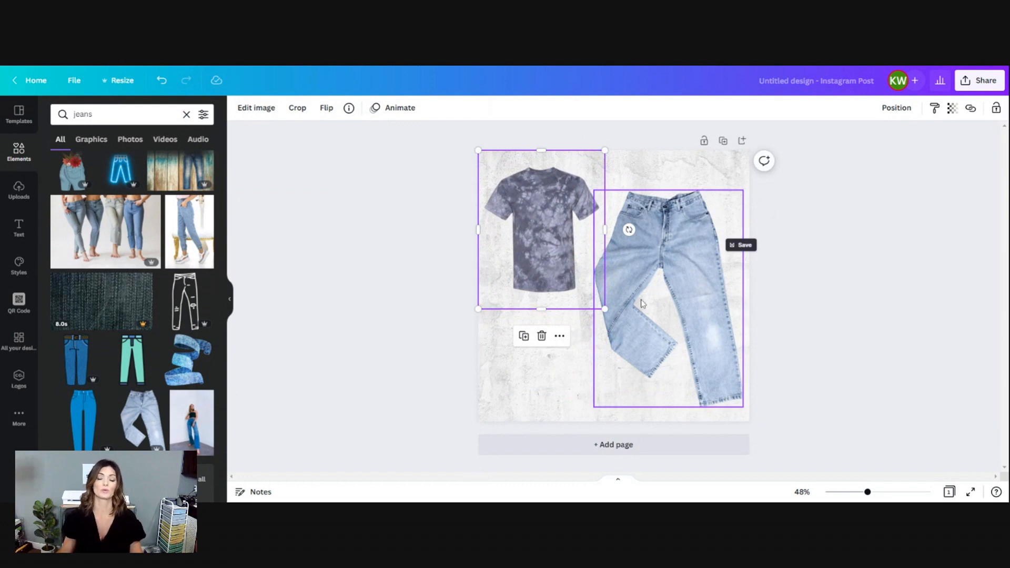
left_click_drag(725, 380, 733, 394)
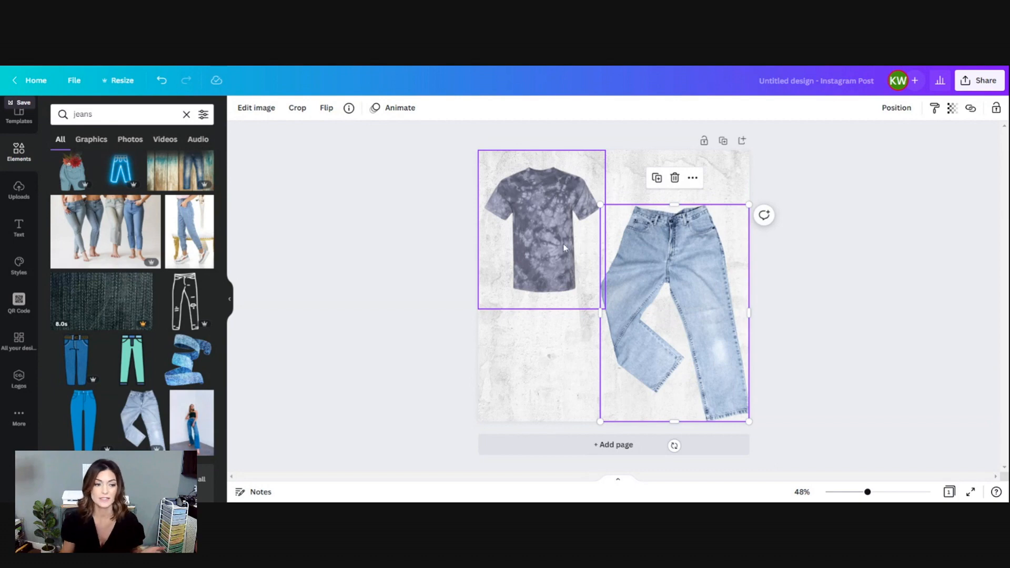
Replace the "jeans" elements search with a search for "sneakers".
left_click(96, 431)
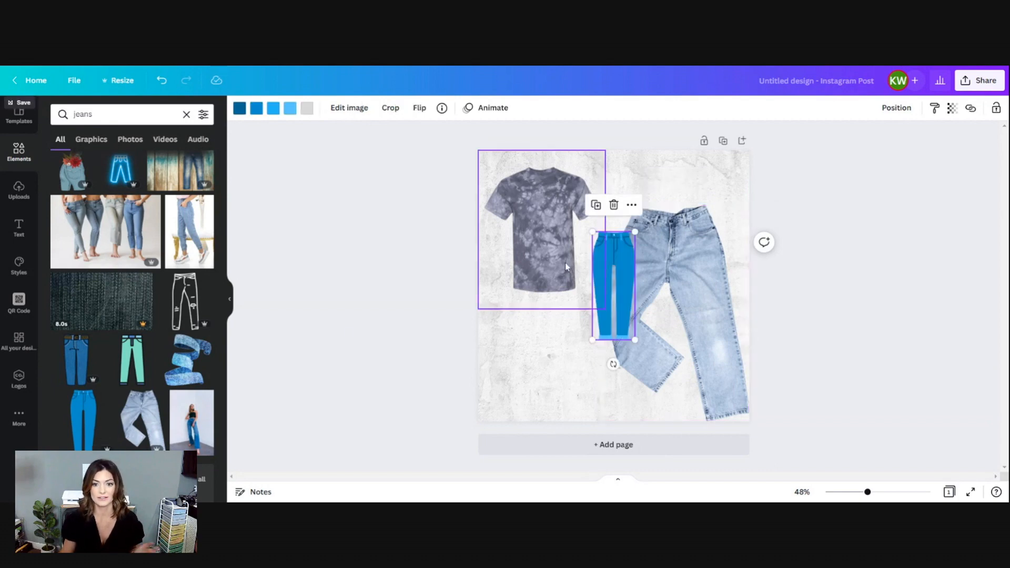
key("Delete")
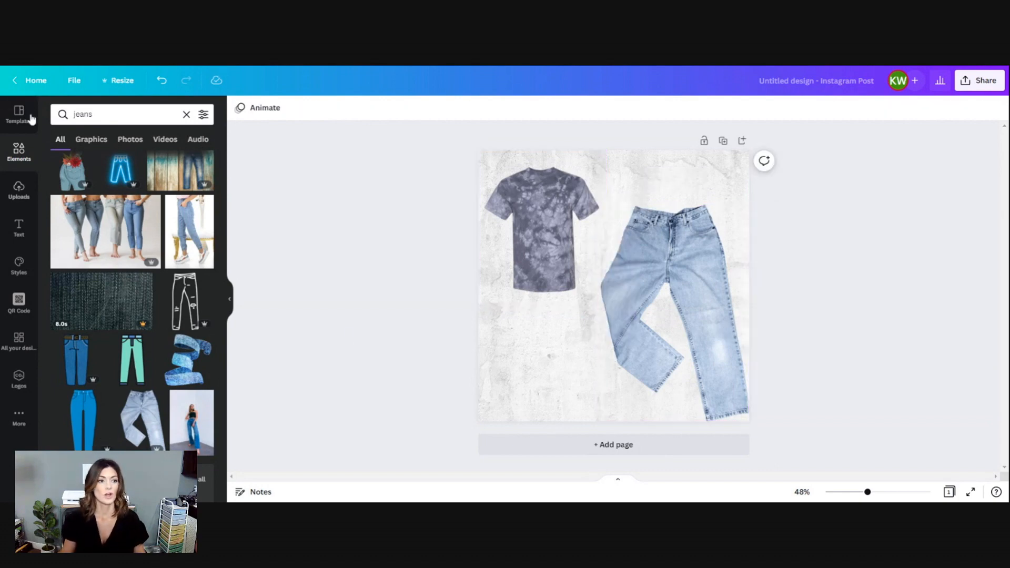
left_click(113, 114)
type("sneakers")
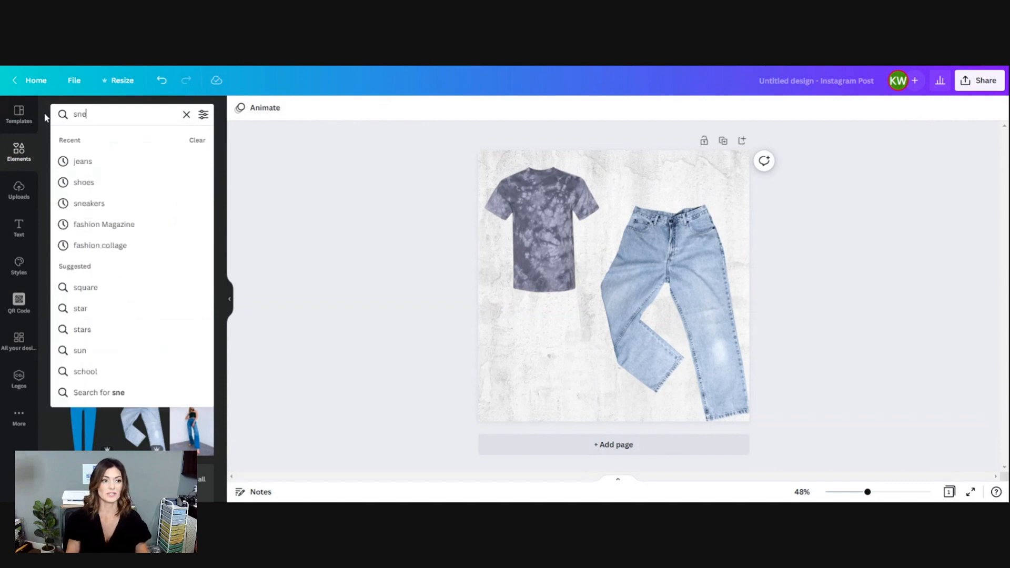
key("Return")
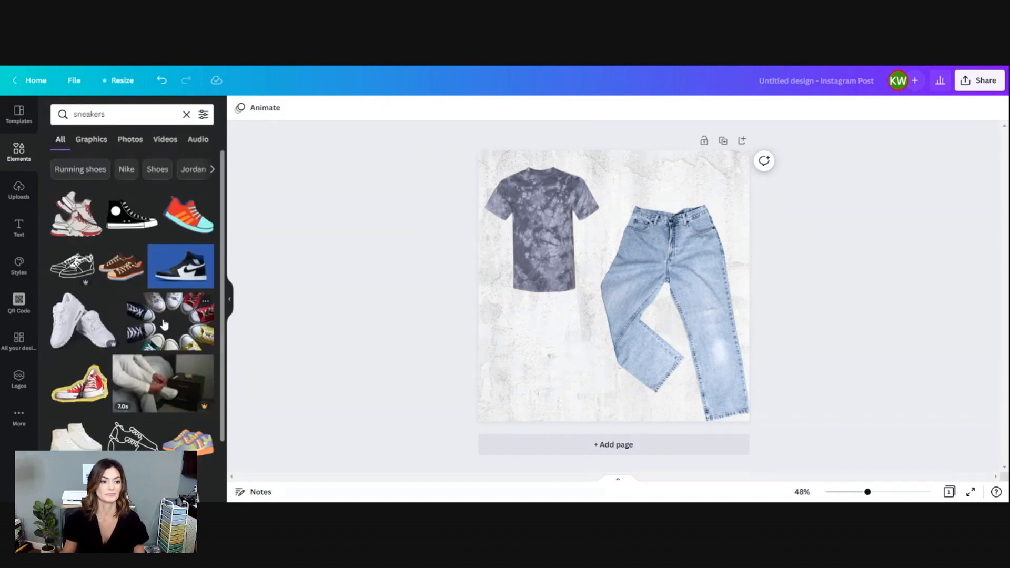
Add the white sneakers cutout to the lower half of the page and look through further sneaker options.
scroll(166, 329, "down", 2)
left_click_drag(83, 246, 632, 350)
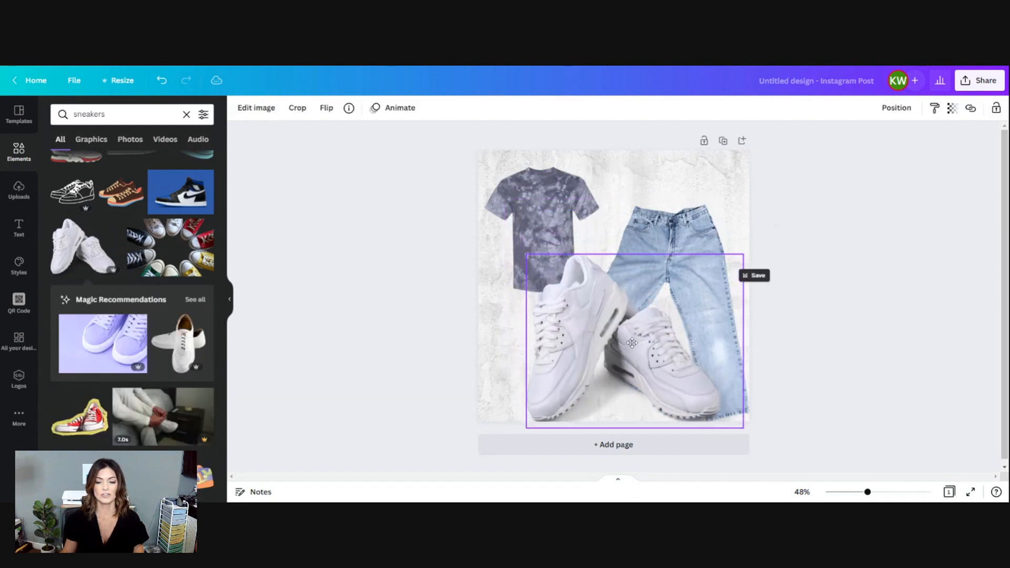
scroll(128, 270, "down", 5)
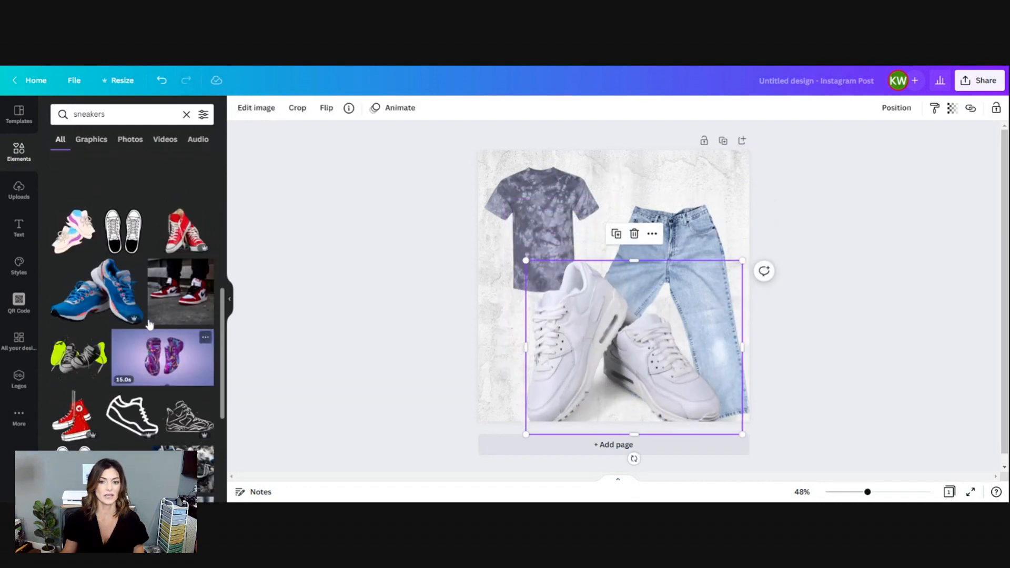
scroll(148, 324, "down", 6)
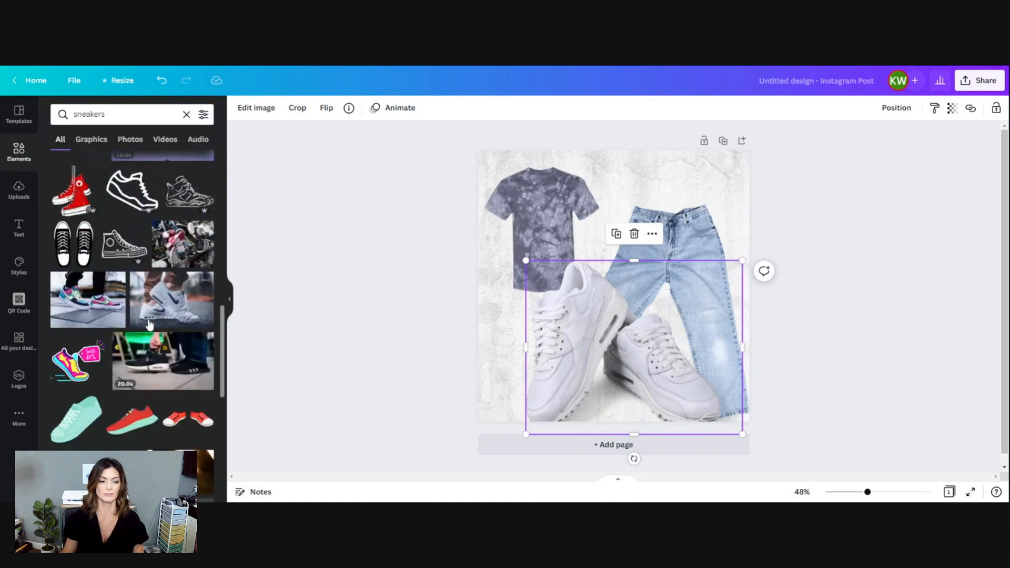
scroll(149, 323, "down", 5)
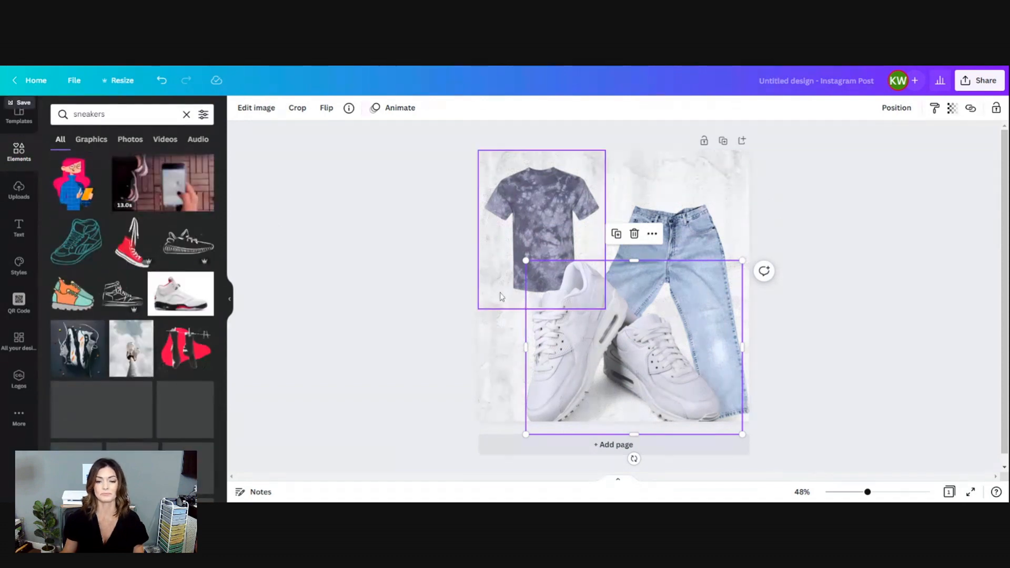
left_click(420, 261)
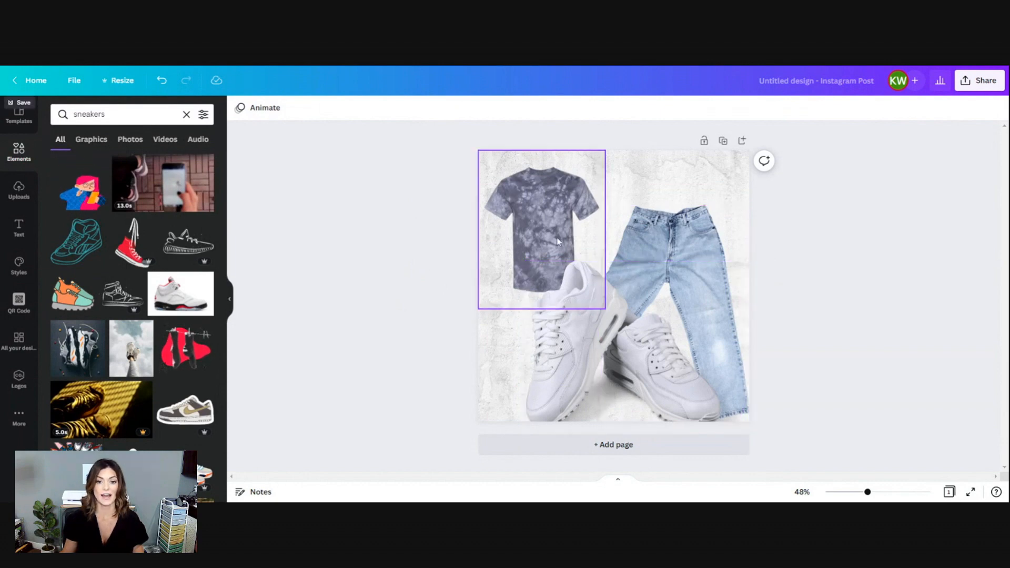
Enlarge the tie-dye T-shirt and shift it slightly toward the page's upper-left corner.
left_click(534, 201)
left_click_drag(610, 322, 675, 398)
left_click_drag(571, 201, 557, 187)
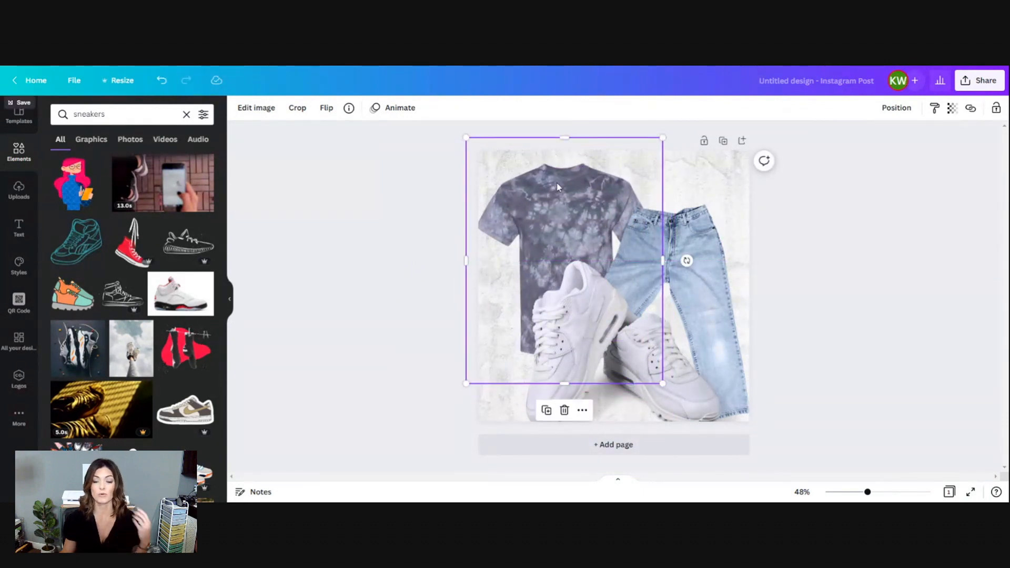
Send the jeans backward behind the T-shirt, and shift both garments slightly to the right.
left_click(688, 244)
right_click(688, 244)
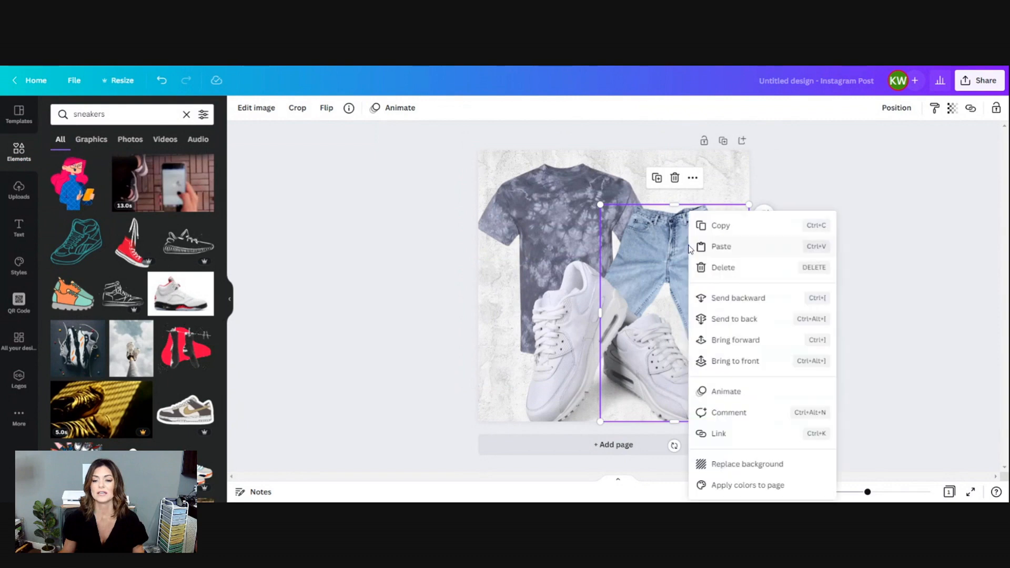
left_click(730, 304)
mouse_move(699, 250)
left_mouse_down()
mouse_move(706, 210)
mouse_move(710, 250)
left_mouse_up()
left_click(531, 202)
left_click_drag(532, 203, 542, 194)
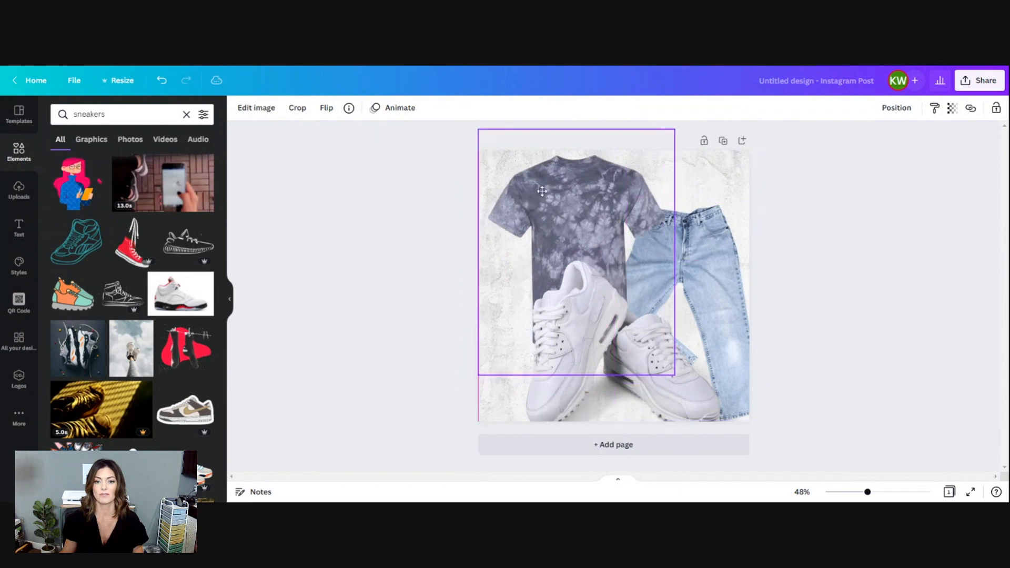
Shrink the white sneakers and place them over the lower part of the T-shirt and jeans.
left_click(583, 331)
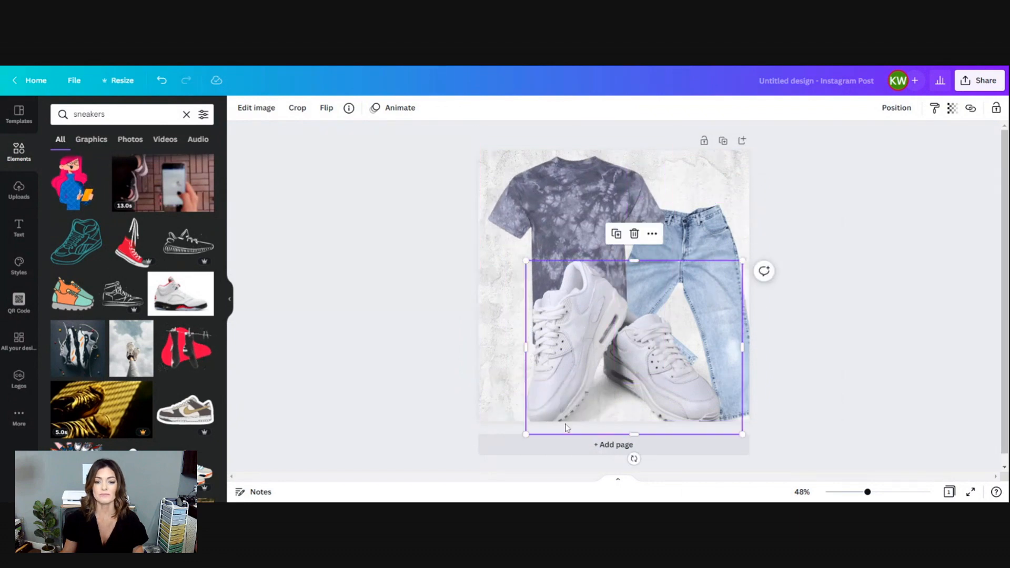
left_click_drag(526, 434, 632, 348)
left_click_drag(678, 324, 614, 370)
Enlarge the T-shirt further and raise the jeans so they sit beside it, tucked under the sleeve.
left_click_drag(475, 141, 663, 337)
left_click_drag(473, 425, 445, 454)
left_click_drag(673, 281, 673, 257)
left_click_drag(543, 230, 551, 223)
Move the white sneakers into the page's lower-left corner, overlapping the T-shirt hem.
left_click(685, 371)
left_click_drag(619, 381, 558, 381)
left_click(874, 290)
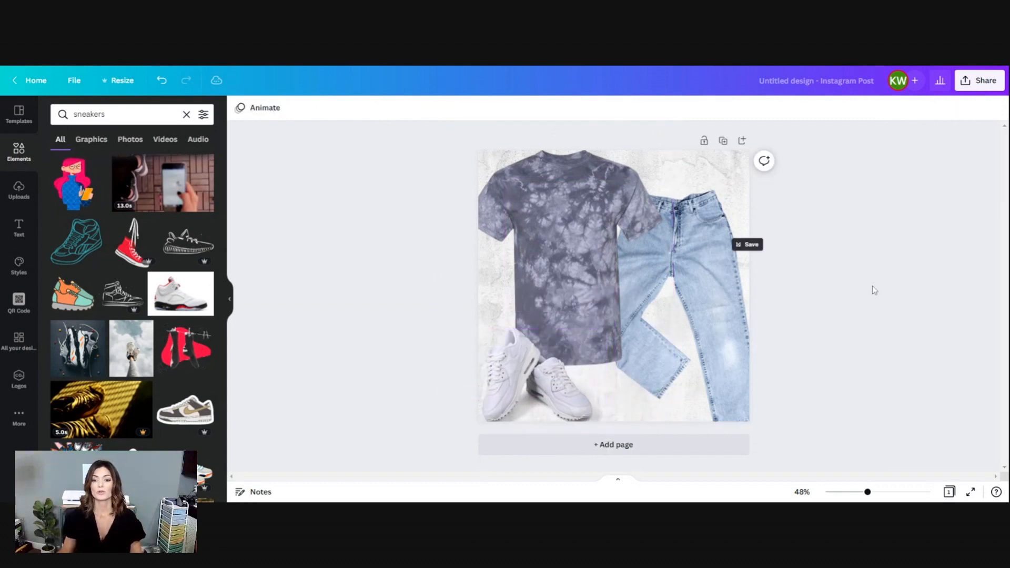
Lower the jeans slightly on the right side of the page.
left_click(703, 249)
left_click_drag(702, 248, 707, 263)
left_click(840, 258)
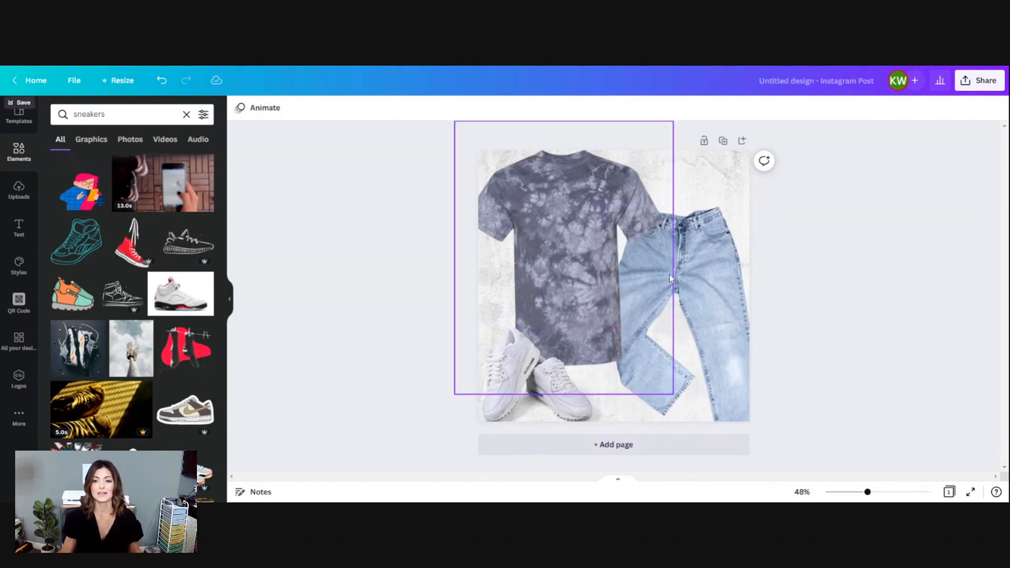
Try a swapped layout with the jeans on the page's left half and a slightly larger T-shirt on its right half.
left_click_drag(674, 268, 548, 248)
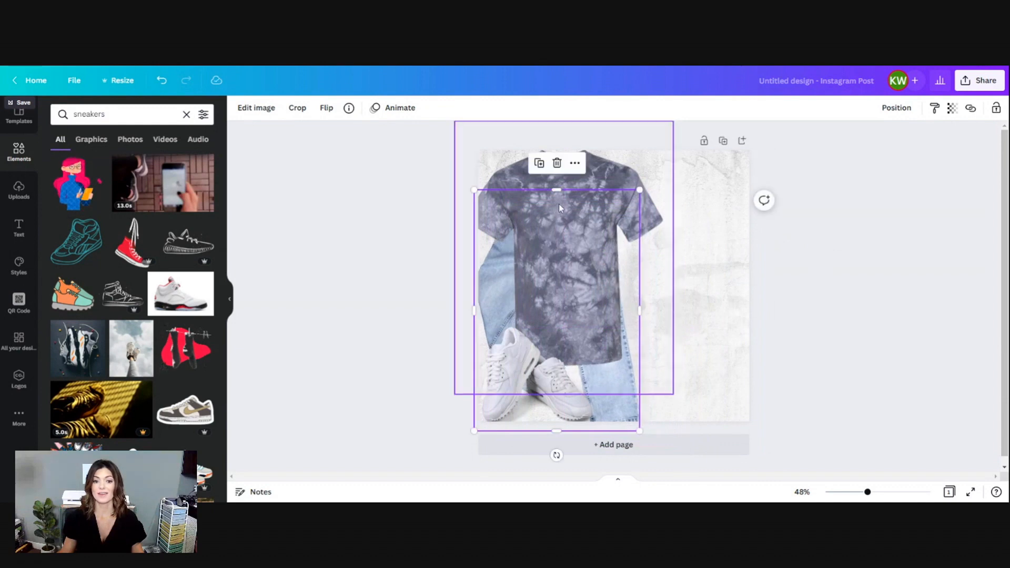
left_click(797, 213)
left_click_drag(583, 194, 667, 197)
left_click_drag(753, 401, 776, 406)
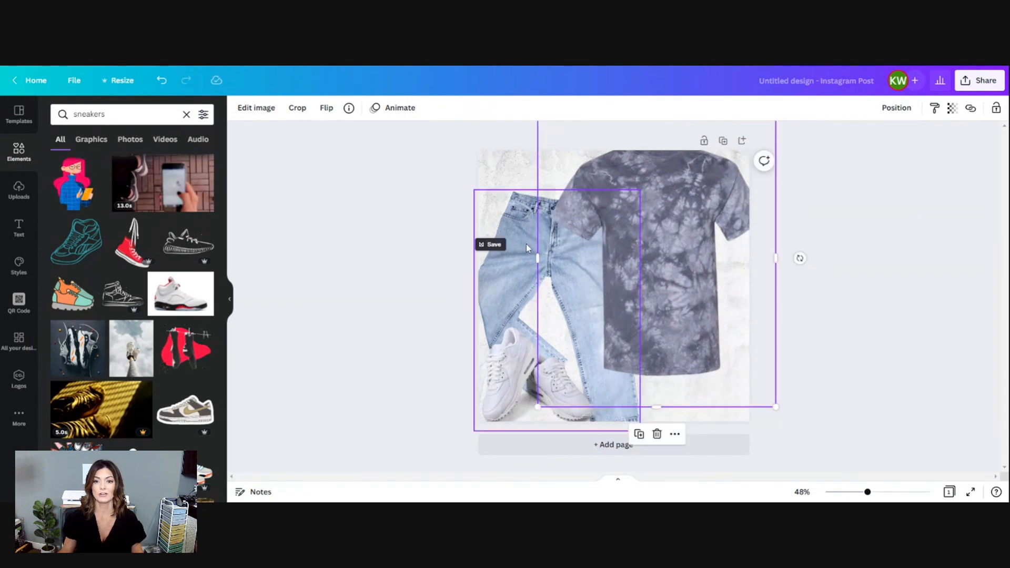
Return the T-shirt to the page's left side and the jeans to the lower right, partly under the shirt.
left_click_drag(526, 244, 520, 264)
left_click_drag(663, 260, 556, 250)
left_click(875, 264)
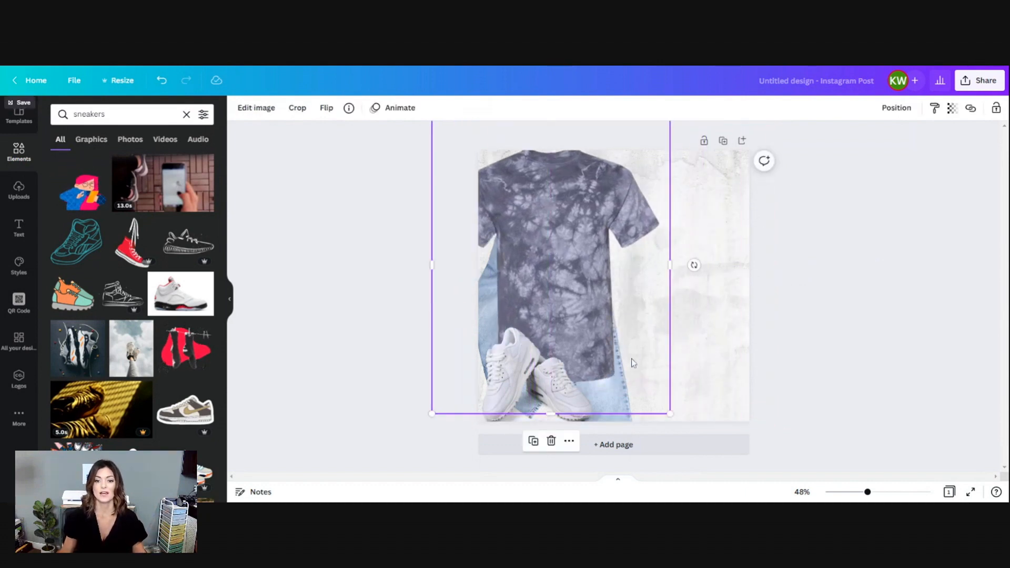
left_click(620, 417)
left_click_drag(622, 419, 748, 409)
left_click_drag(573, 227, 593, 231)
left_click_drag(713, 236, 722, 265)
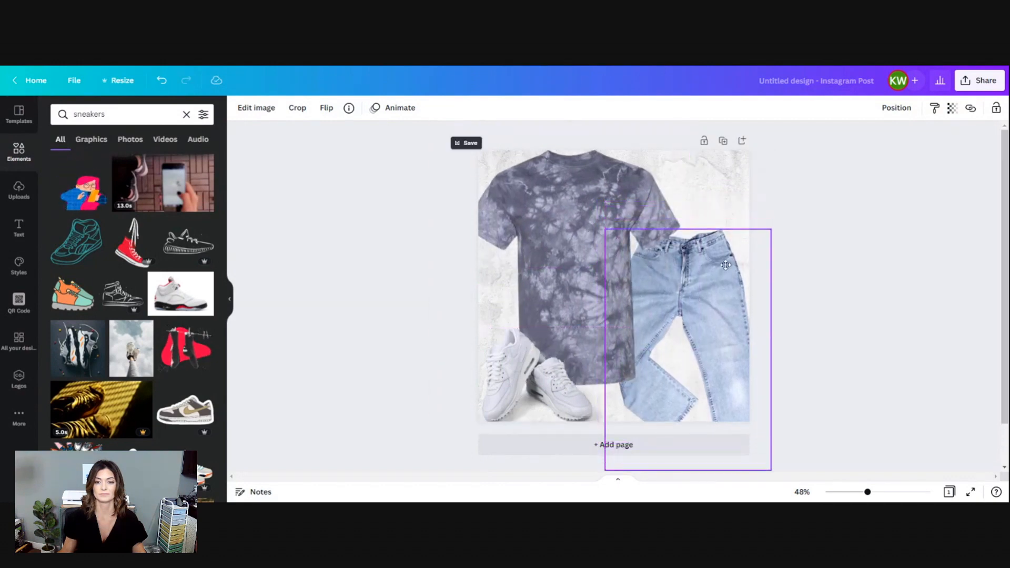
Enlarge the jeans slightly and shrink the T-shirt a little so the two balance each other.
left_click_drag(640, 244, 593, 211)
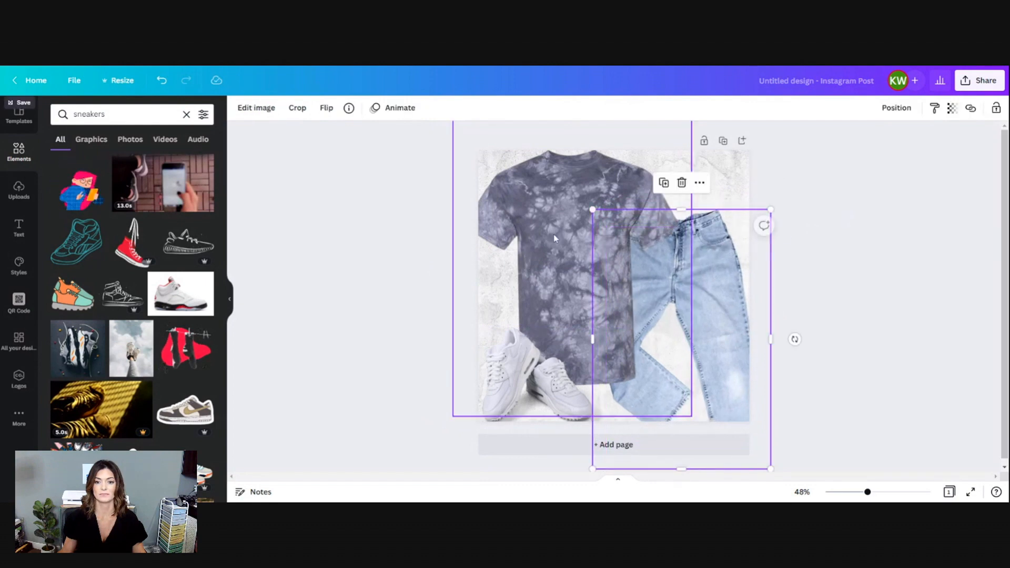
left_click(553, 235)
left_click_drag(691, 417, 679, 400)
mouse_move(604, 301)
left_mouse_down()
mouse_move(607, 311)
mouse_move(607, 302)
left_mouse_up()
Shrink the white sneakers slightly in the page's lower-left corner.
left_click(520, 388)
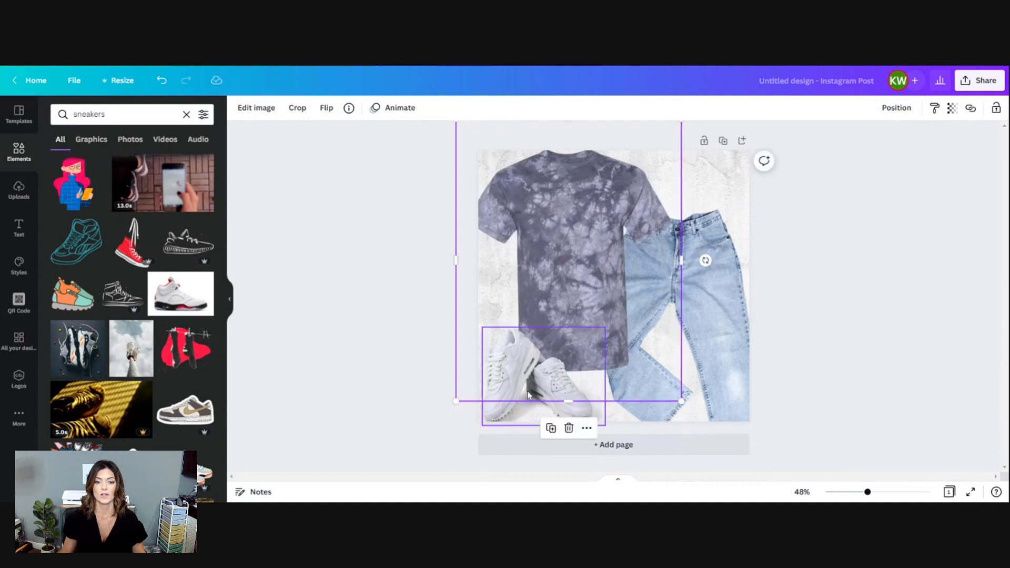
left_click(457, 386)
left_click(598, 418)
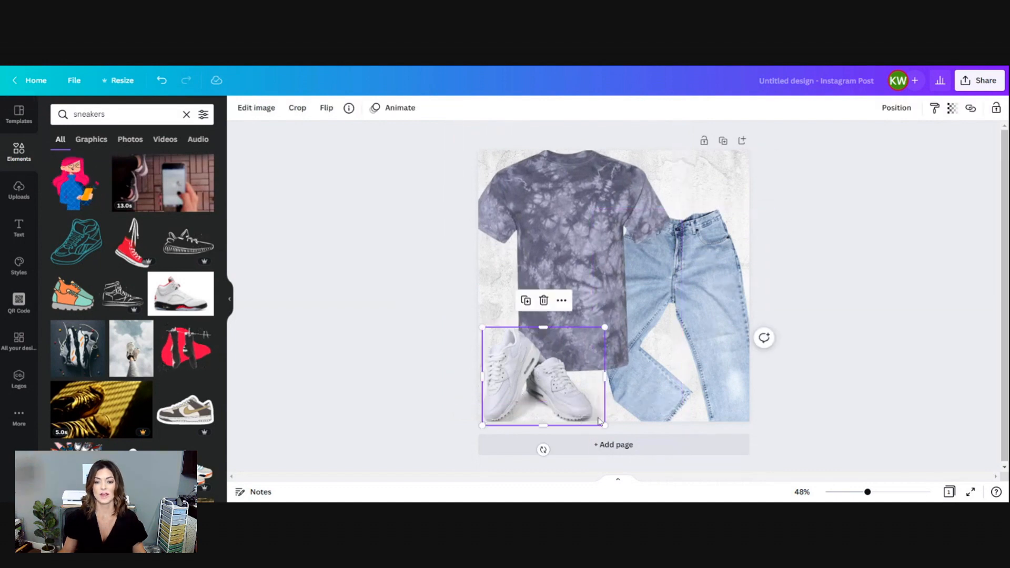
left_click_drag(601, 423, 598, 420)
left_click(804, 360)
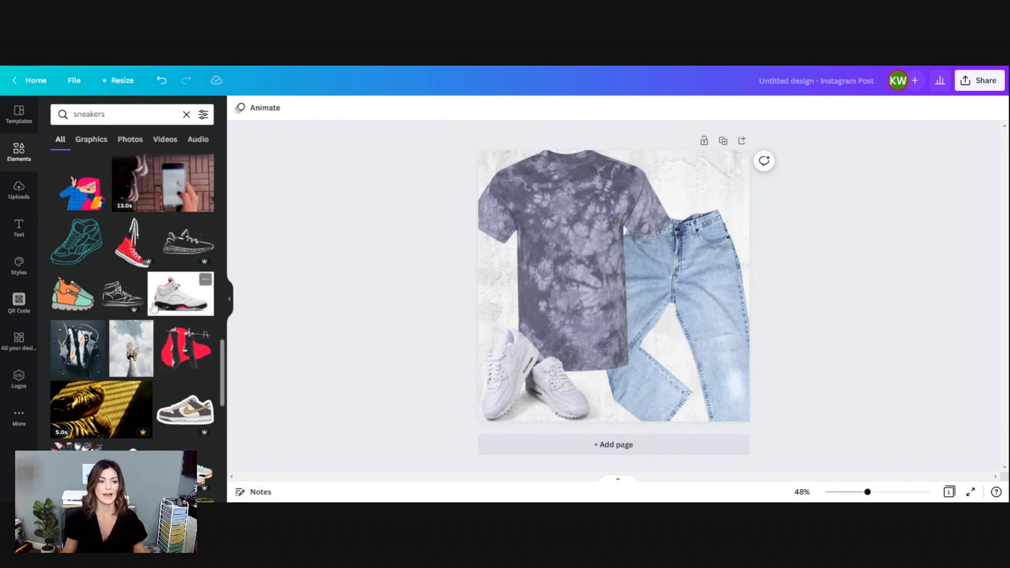
scroll(113, 445, "down", 10)
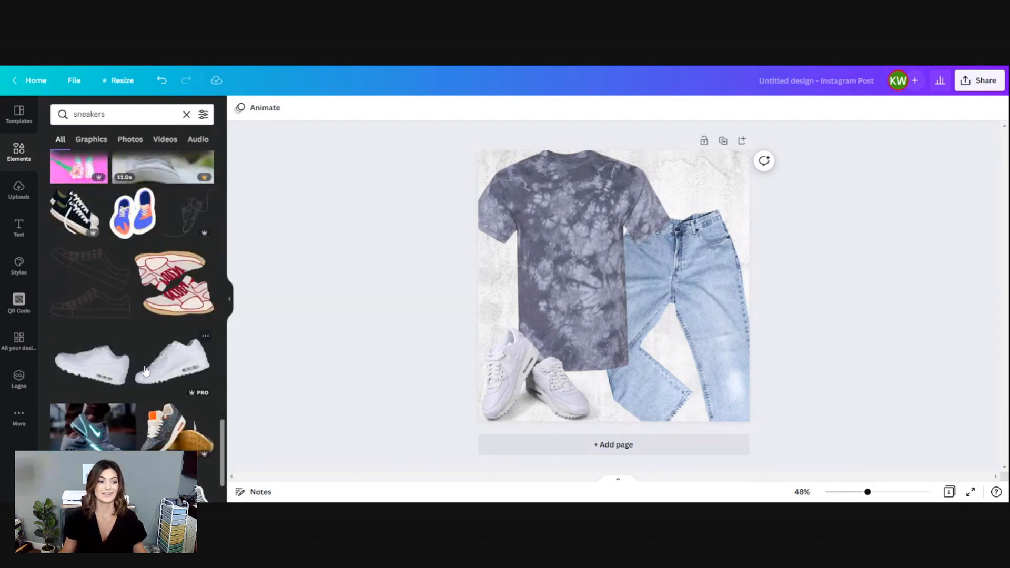
scroll(146, 371, "down", 1)
left_click(154, 402)
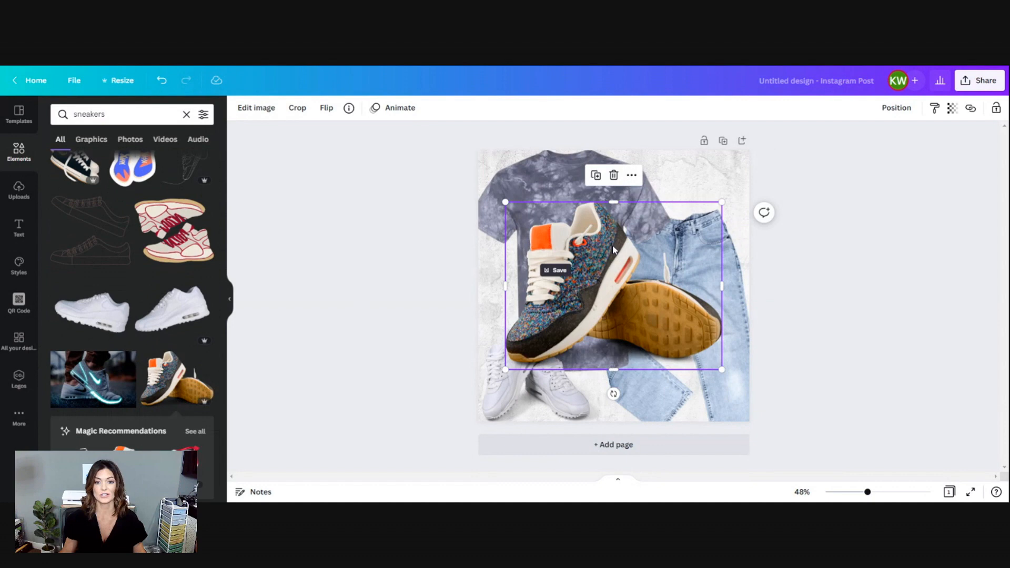
key("Delete")
Add the black high-top canvas sneakers near the page's lower-left corner and delete the white sneakers.
scroll(166, 337, "down", 4)
scroll(166, 336, "down", 10)
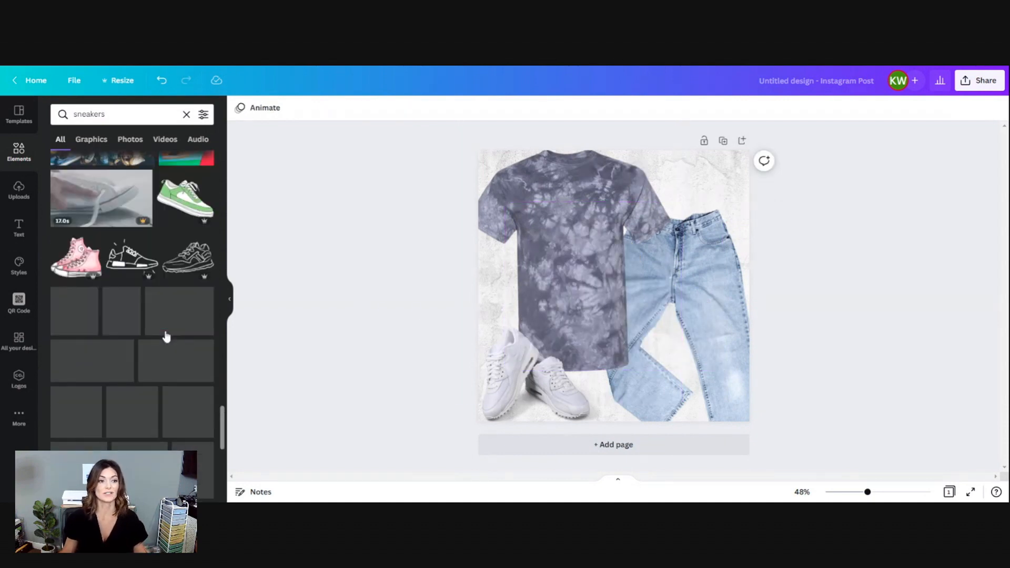
scroll(166, 336, "down", 3)
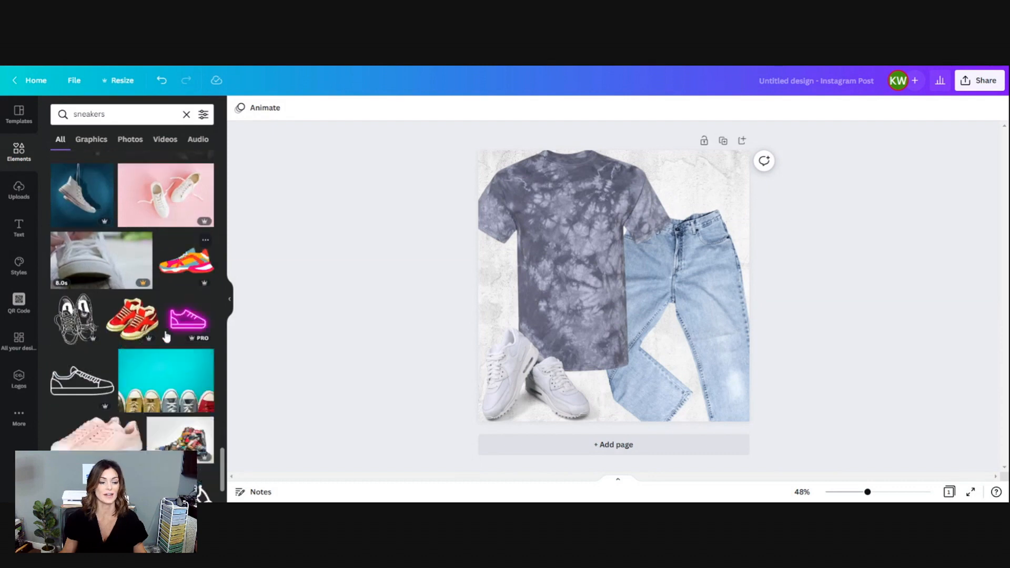
scroll(166, 337, "up", 5)
scroll(166, 337, "down", 5)
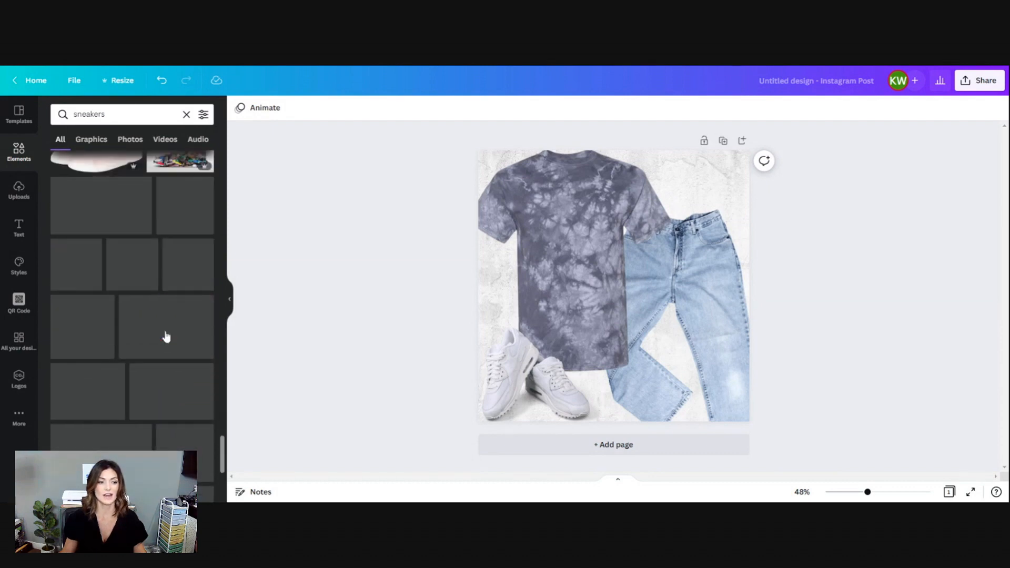
scroll(166, 337, "down", 3)
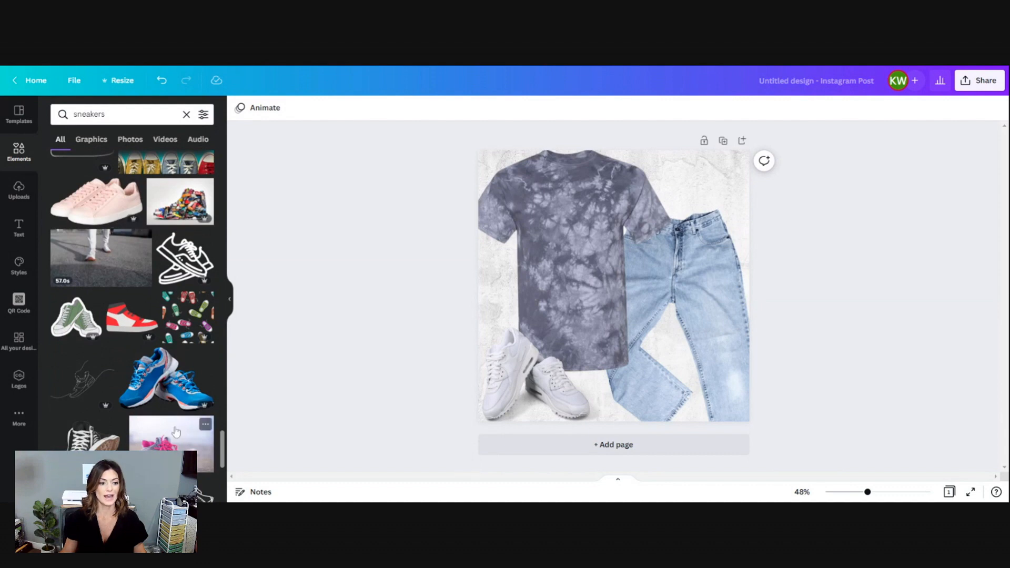
left_click(57, 438)
left_click_drag(683, 285, 572, 354)
left_click(494, 382)
key("Delete")
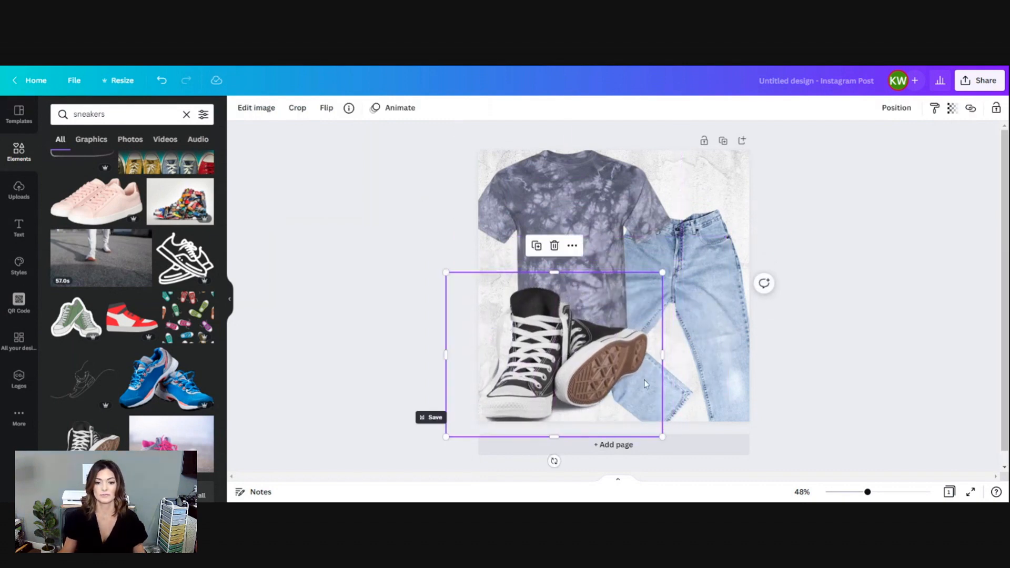
Shrink the black high-top sneakers and fit them into the page's lower-left corner, overlapping the T-shirt hem.
left_click_drag(662, 436, 609, 399)
left_click_drag(534, 322, 539, 361)
left_click(847, 251)
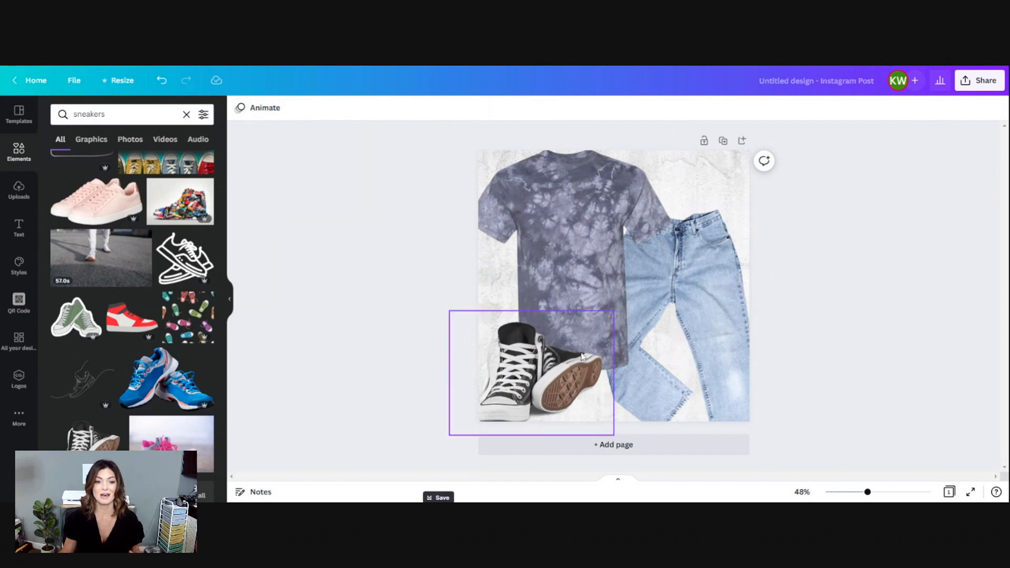
Apply the Angle shadow to the black high-top sneakers.
left_click(537, 350)
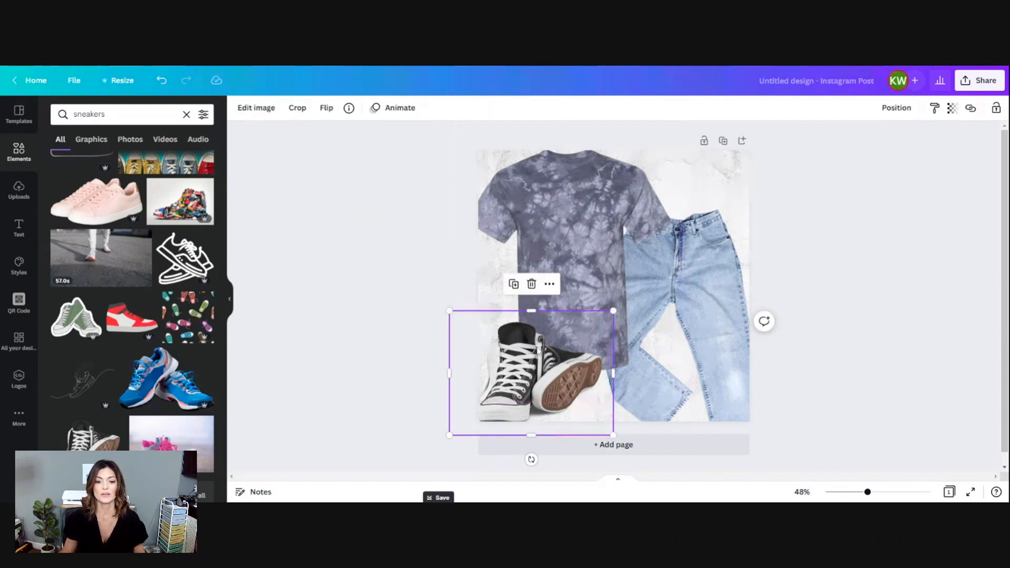
double_click(537, 350)
left_click(252, 108)
left_click(247, 106)
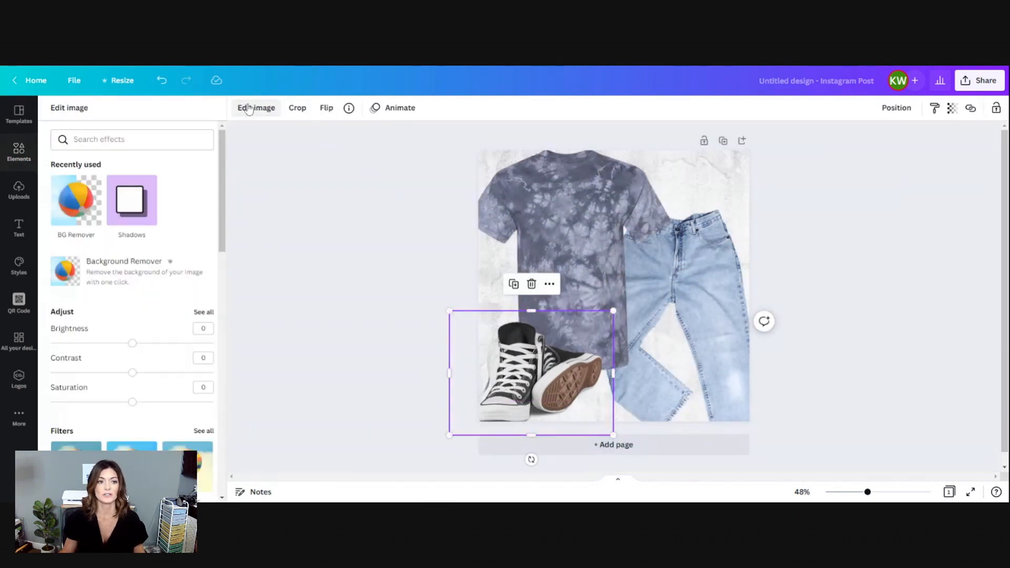
scroll(160, 292, "down", 5)
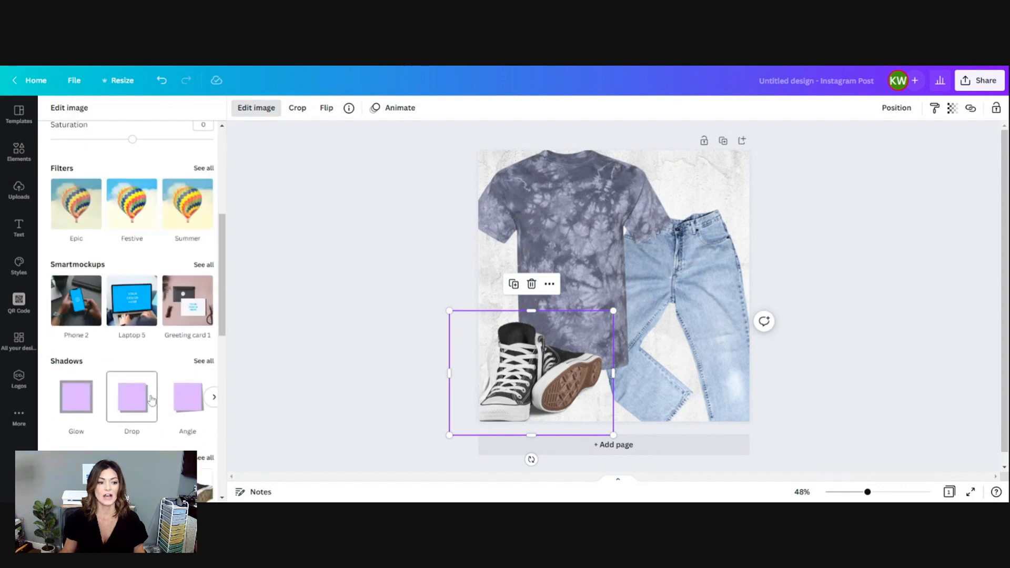
left_click(214, 398)
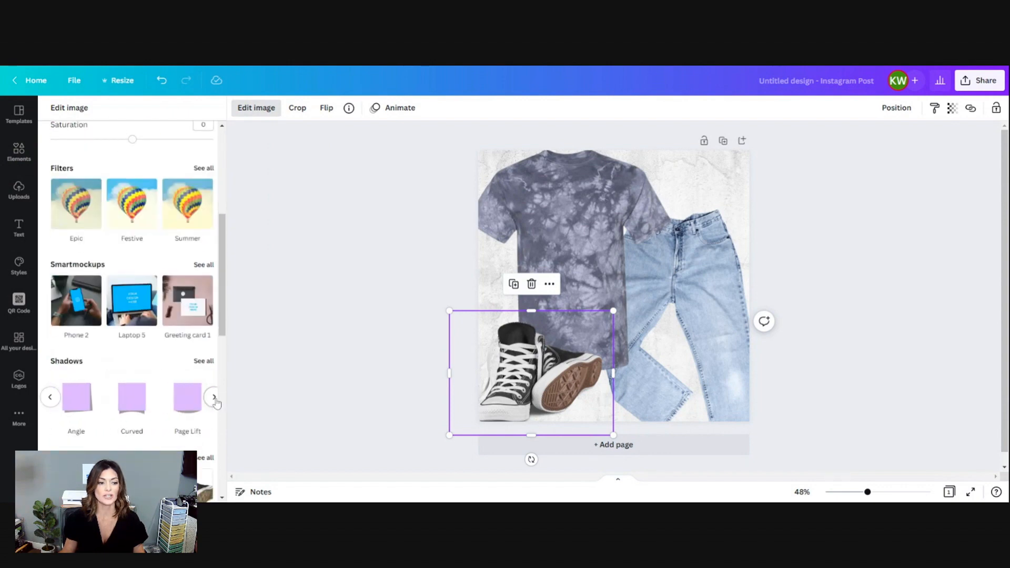
left_click(80, 408)
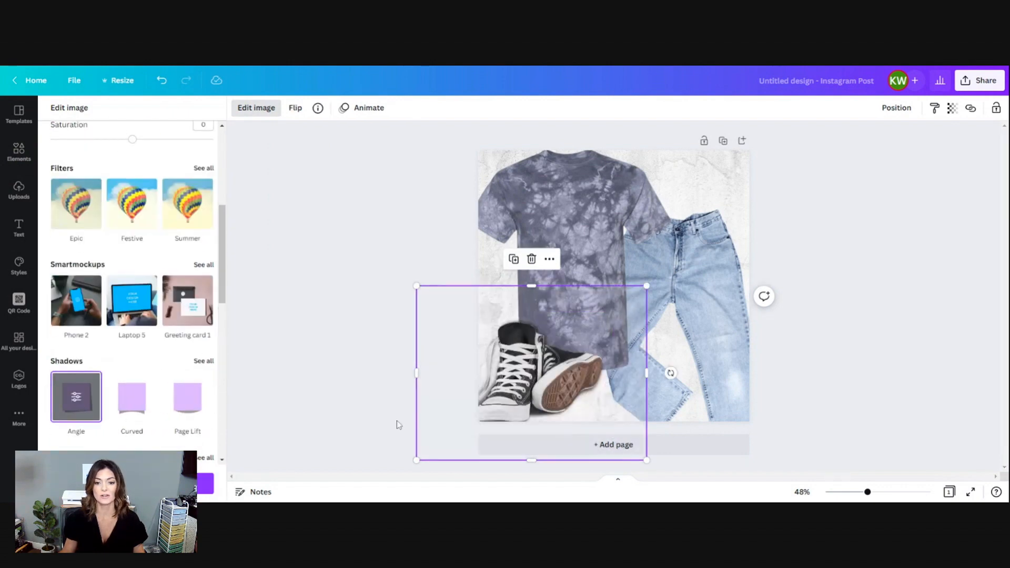
left_click(495, 311)
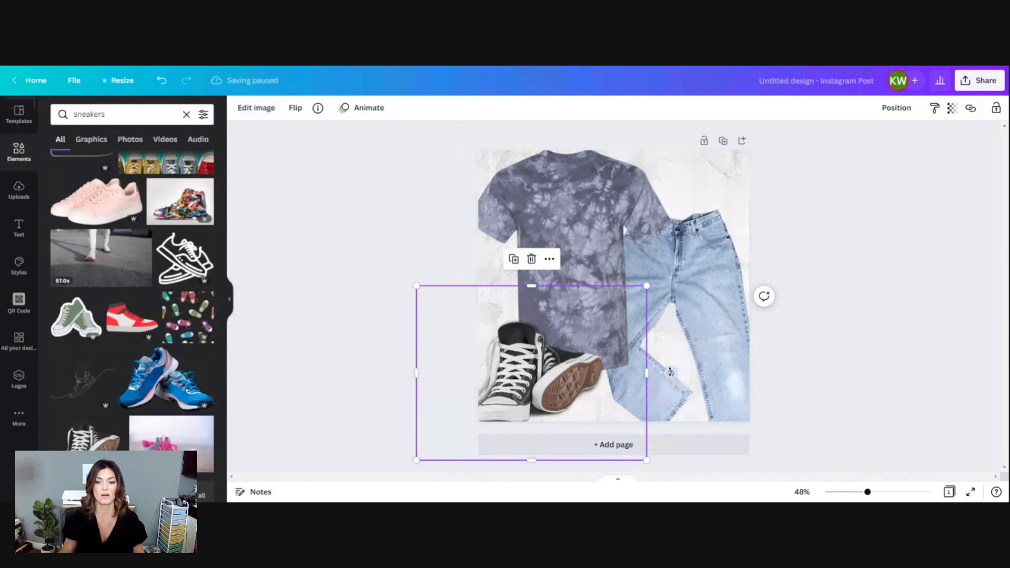
Try rotating the black sneakers slightly clockwise and look through the image effects available for them.
left_click_drag(671, 374, 670, 382)
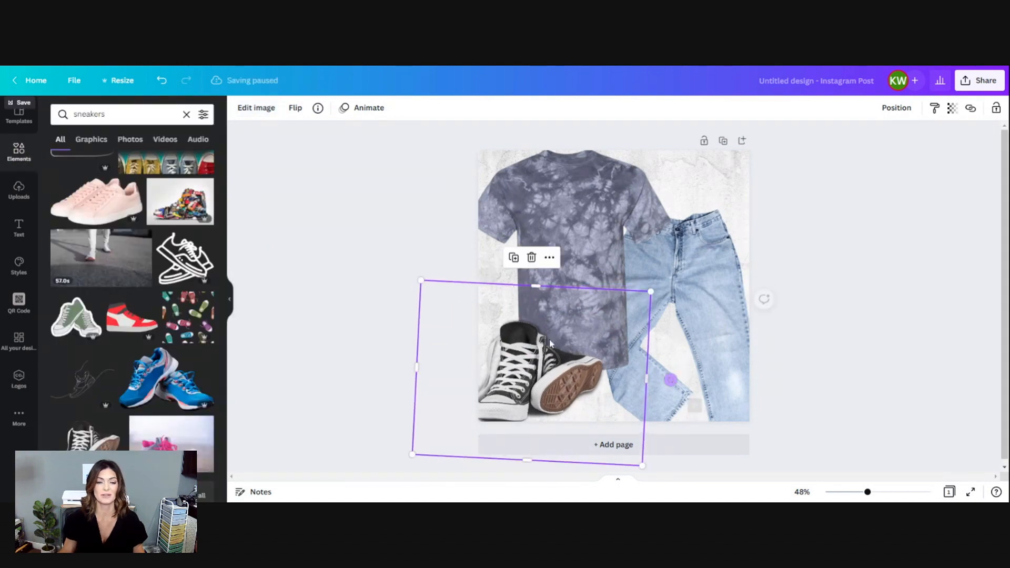
left_click(339, 258)
left_click(517, 372)
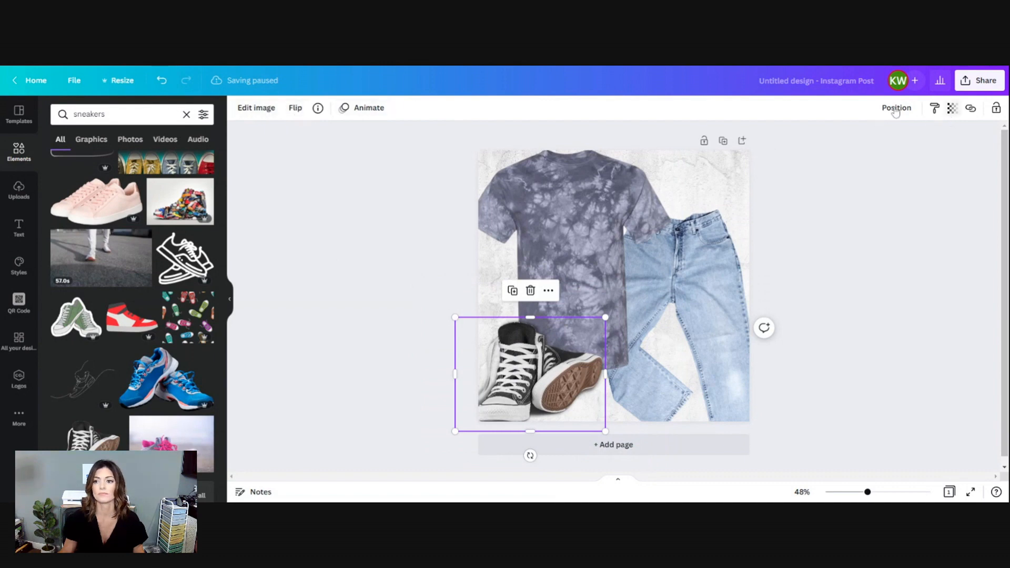
left_click(257, 109)
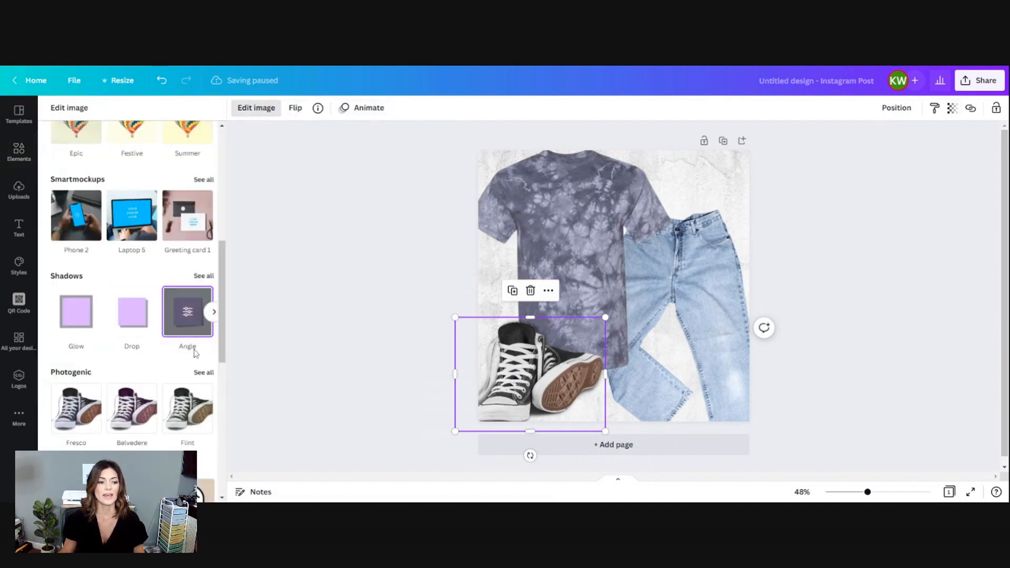
scroll(181, 359, "down", 5)
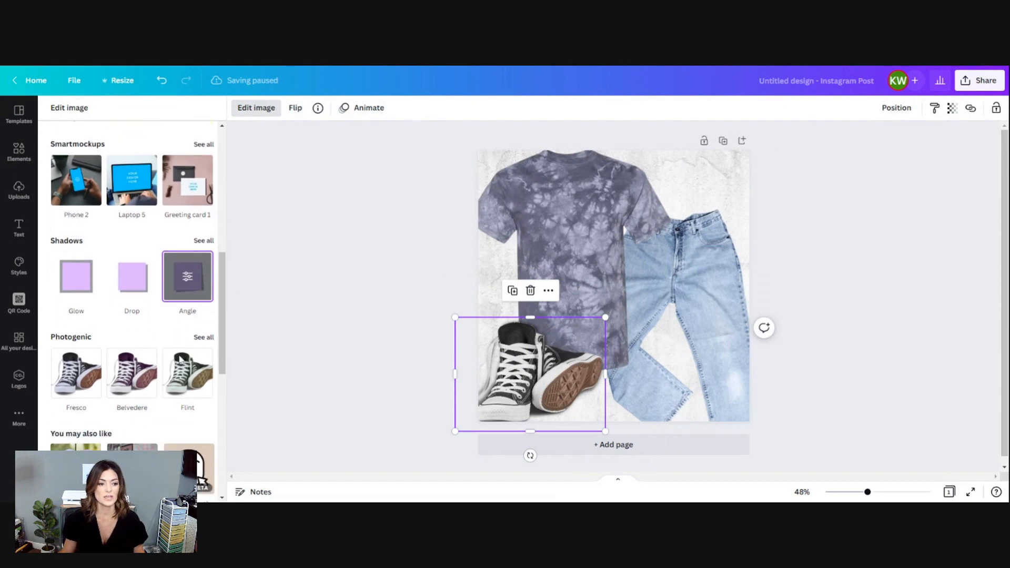
scroll(180, 359, "down", 3)
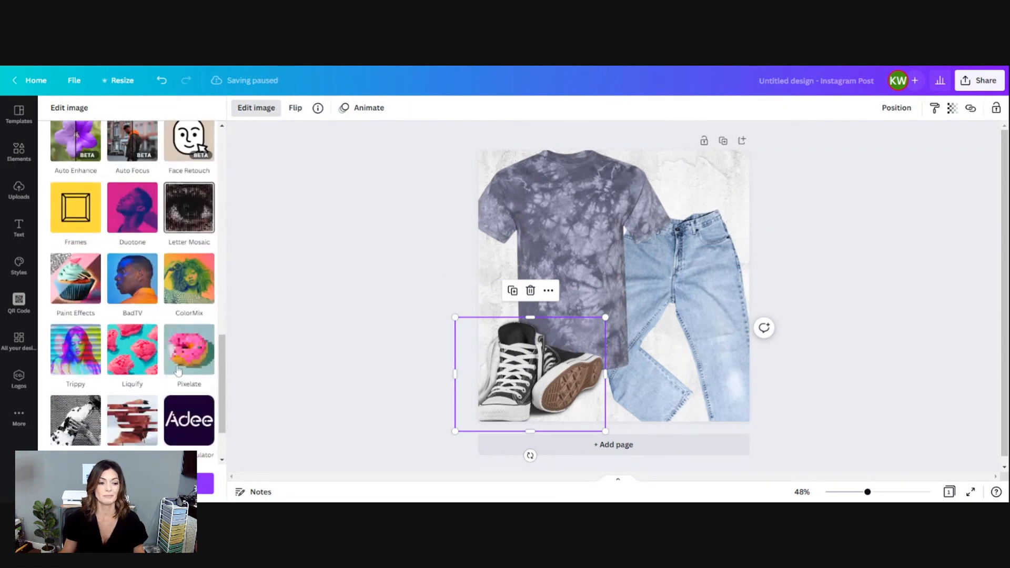
scroll(178, 374, "up", 8)
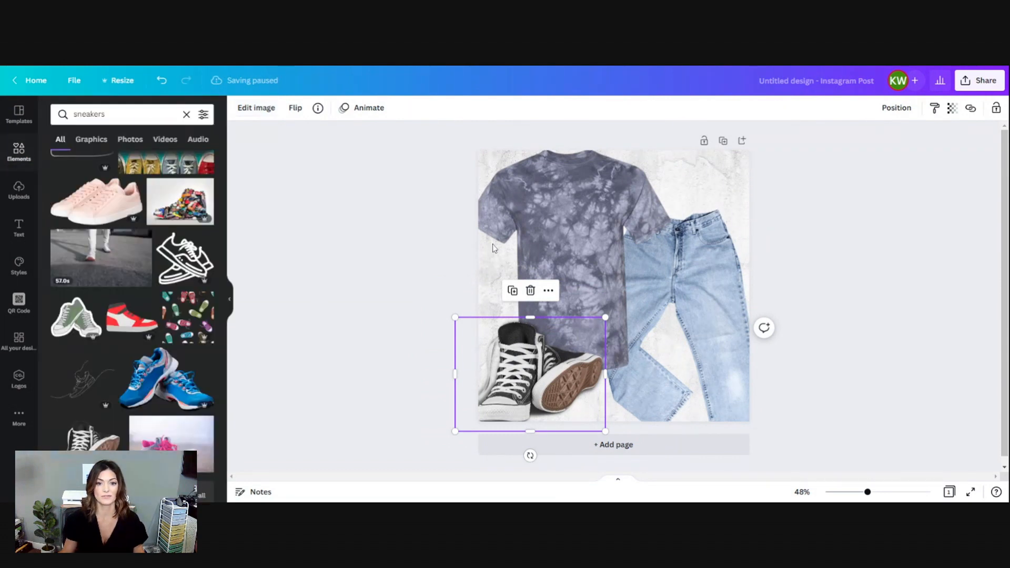
Give the tie-dye T-shirt a shadow, trying Backdrop and replacing it with Page Lift.
left_click(561, 228)
left_click(256, 108)
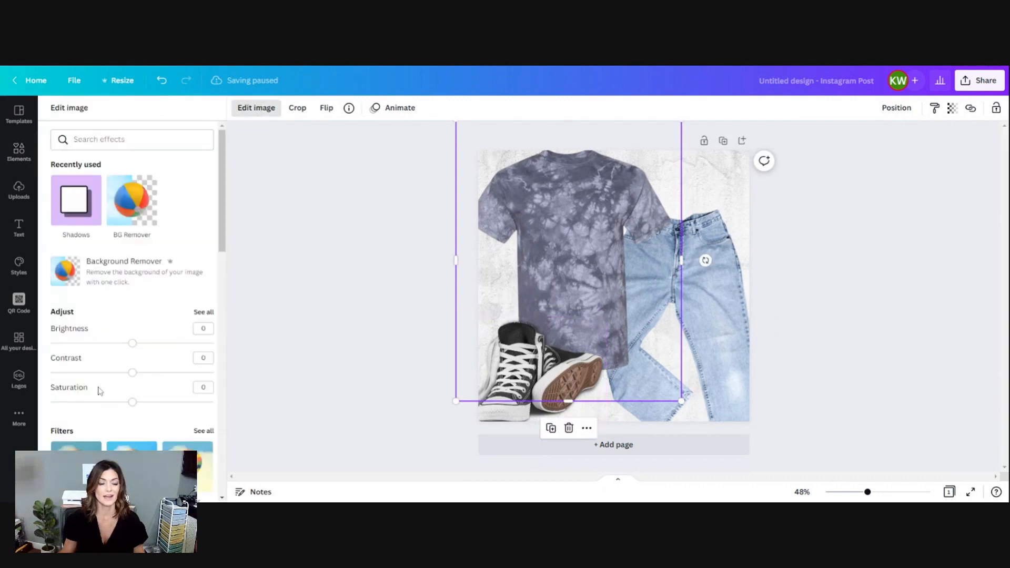
scroll(97, 376, "down", 5)
scroll(97, 372, "down", 1)
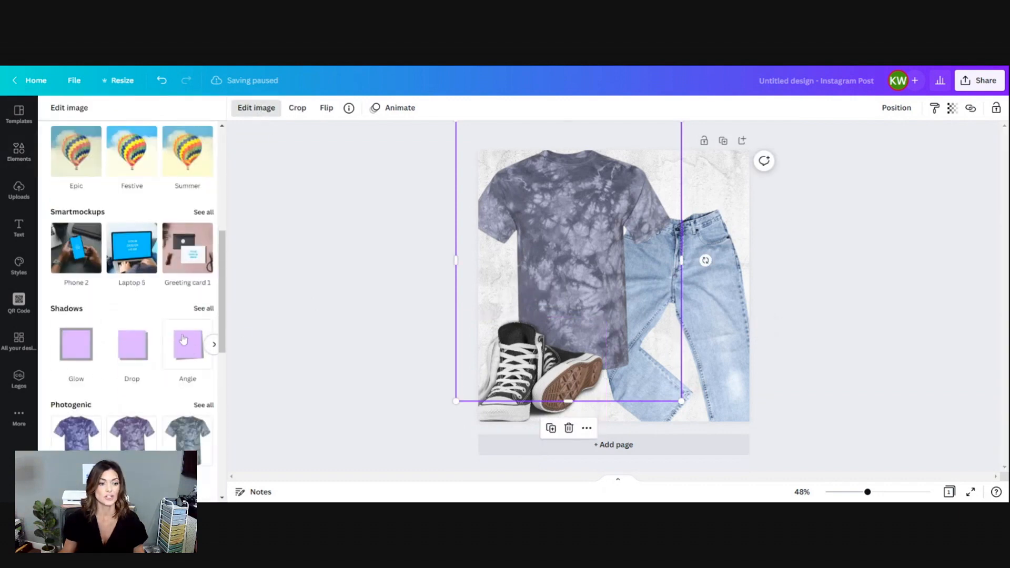
left_click(214, 345)
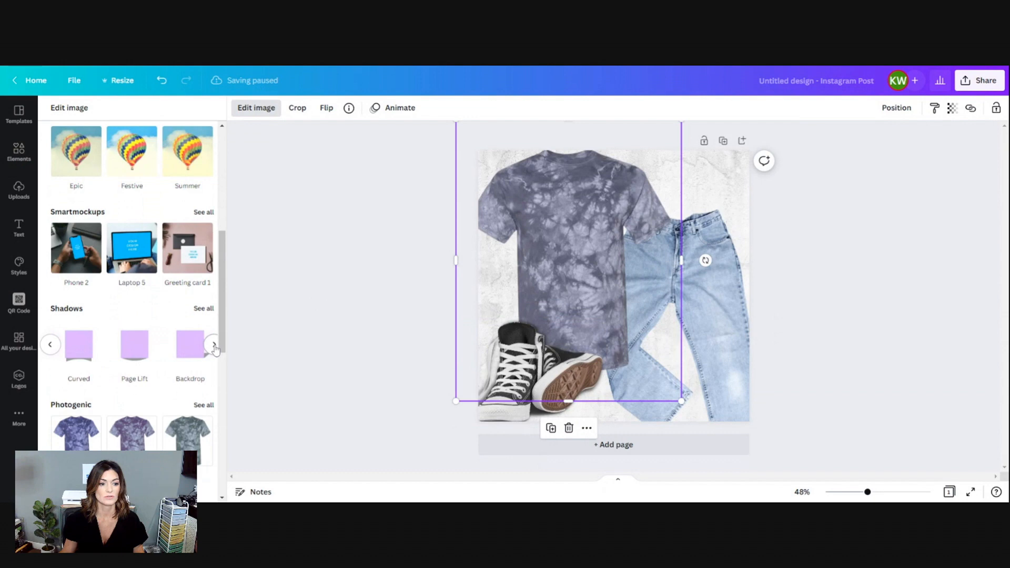
left_click(195, 360)
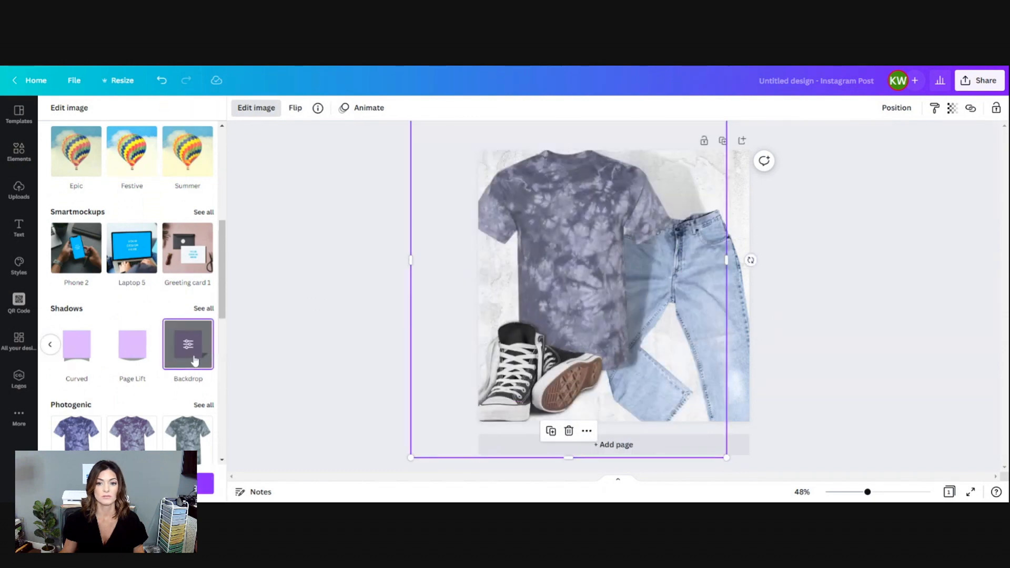
left_click(140, 358)
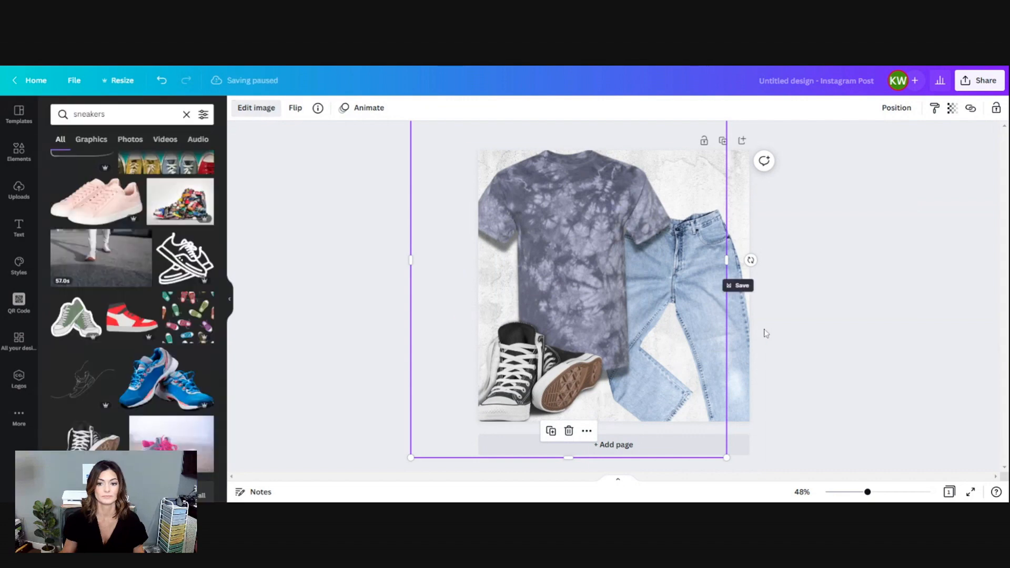
Apply the Drop shadow to the jeans.
left_click(738, 311)
left_click(255, 110)
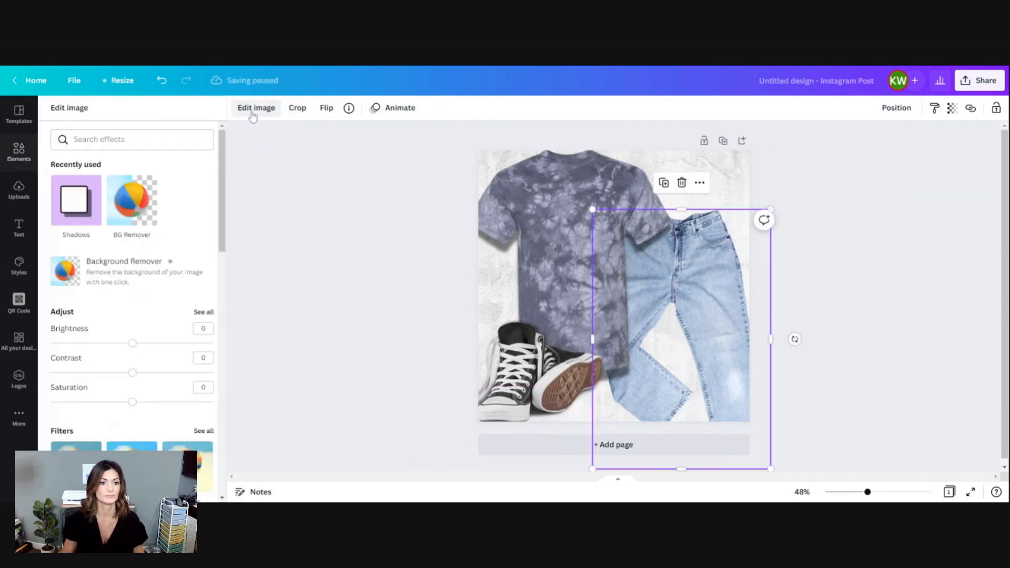
scroll(114, 353, "down", 7)
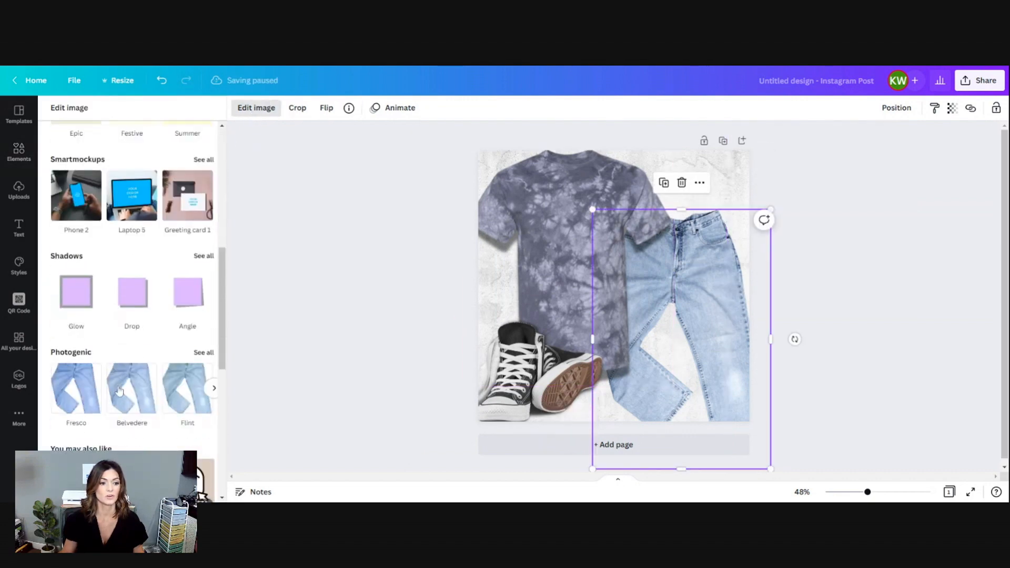
left_click(133, 303)
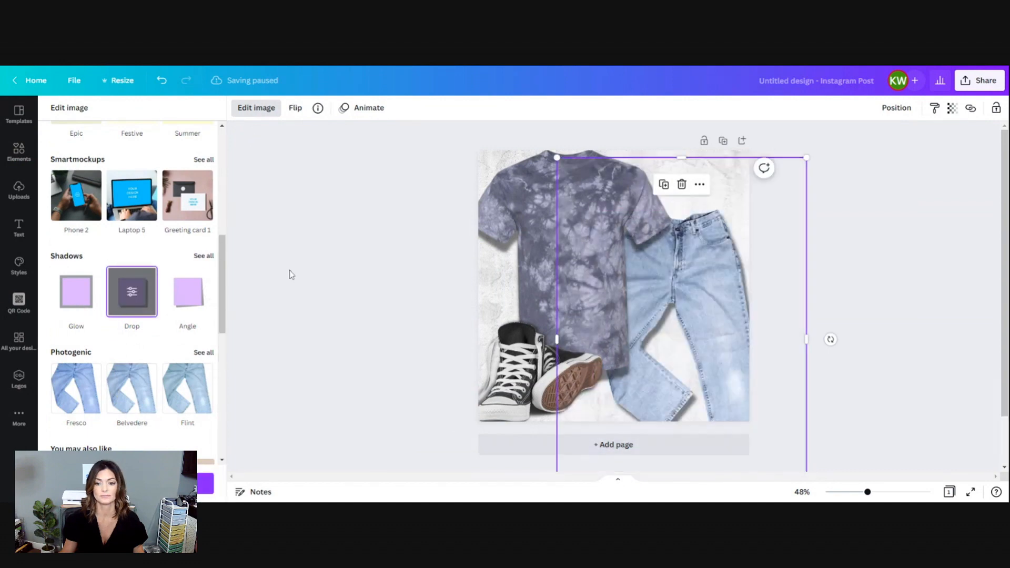
left_click(798, 317)
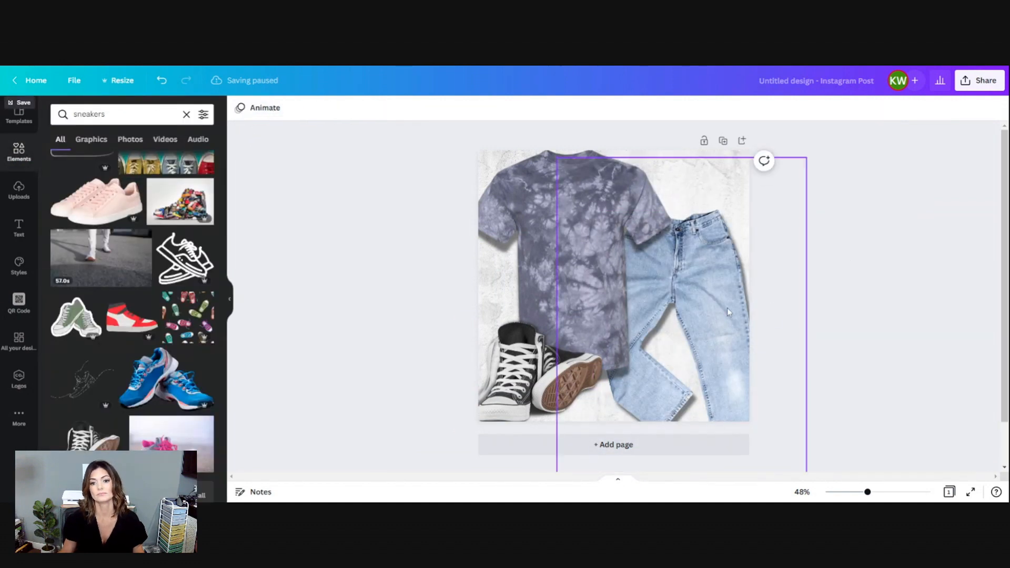
Nudge the jeans slightly down and right, and shift the T-shirt right so both sleeves fit on the page with its neckline near the top edge.
left_click_drag(718, 308, 721, 318)
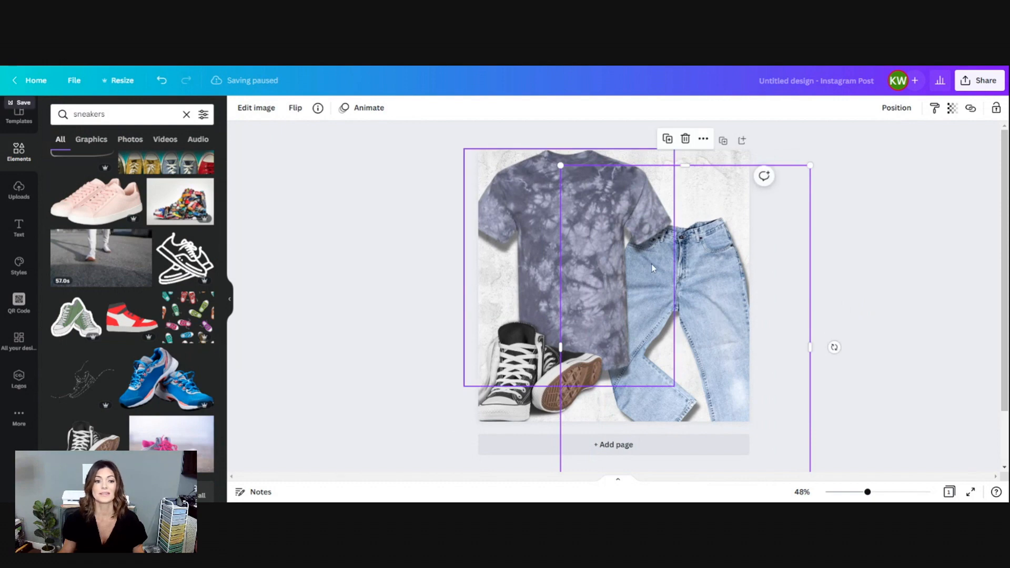
left_click(407, 266)
left_click(560, 225)
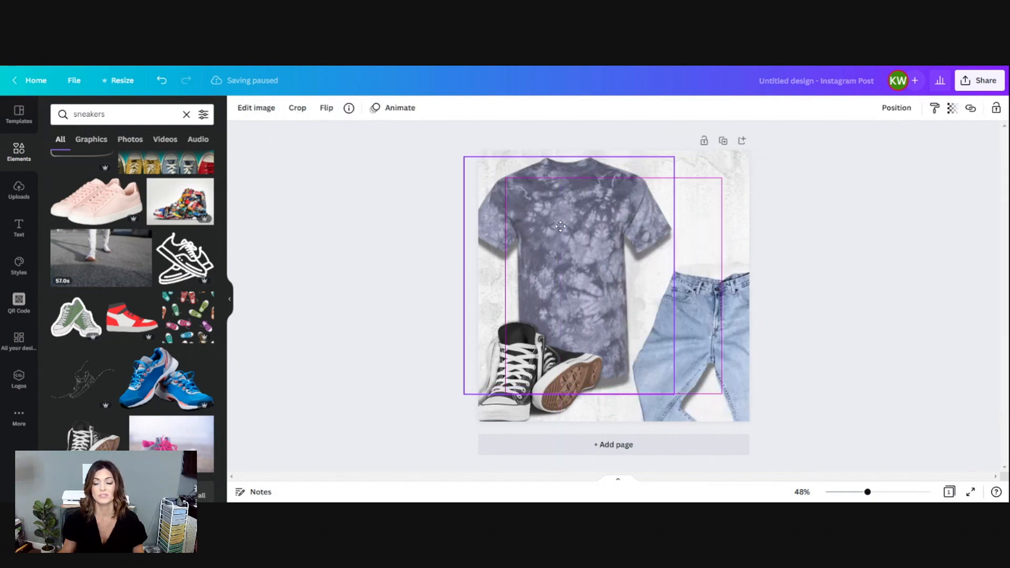
left_click(880, 295)
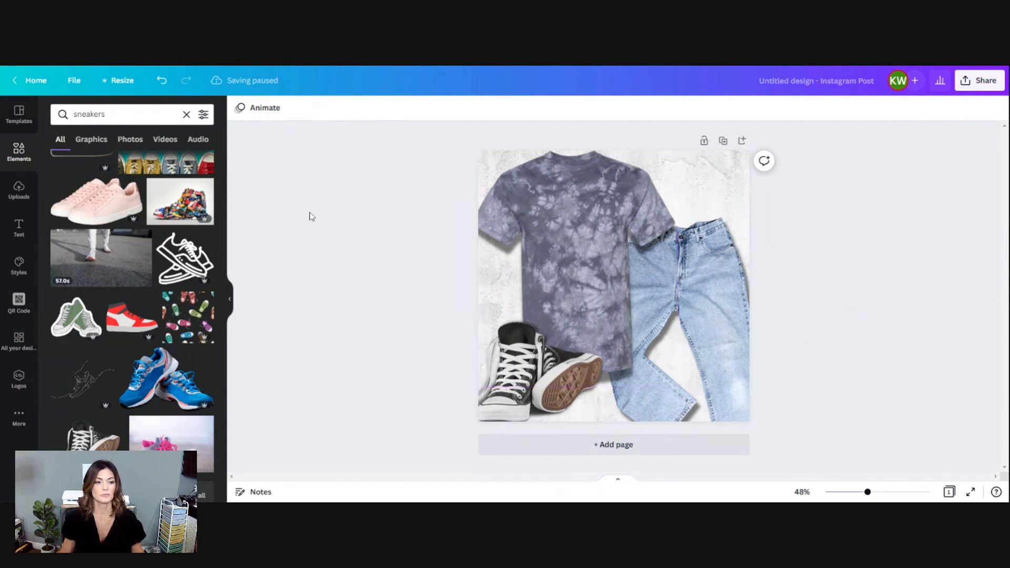
left_click(514, 229)
left_click(869, 330)
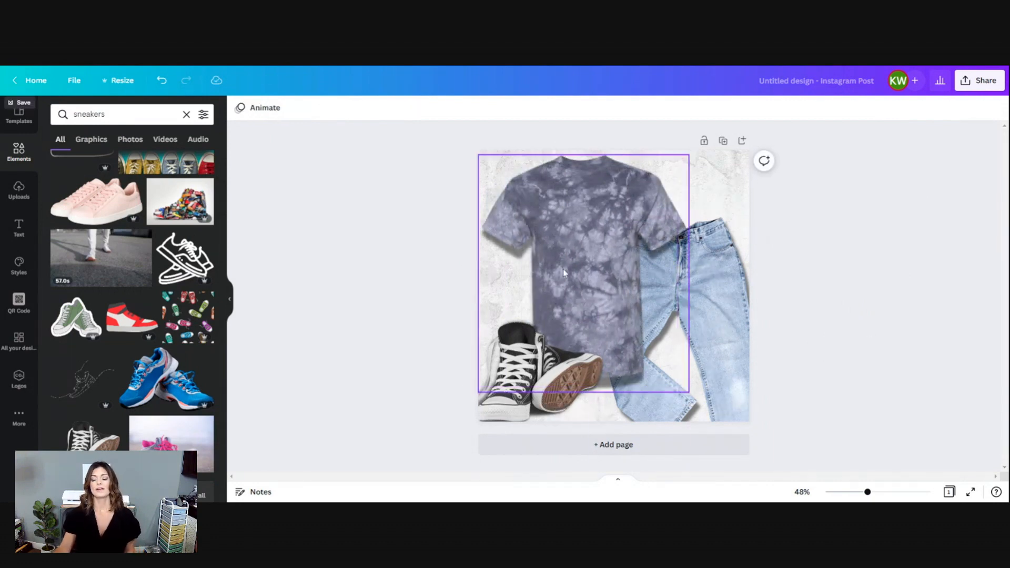
left_click(574, 259)
left_click_drag(573, 261, 574, 256)
left_click(573, 466)
Shrink the black sneakers and tuck them into the page's lower-left corner beside the T-shirt hem.
left_click(575, 355)
left_click_drag(605, 315, 585, 332)
left_click_drag(530, 388, 540, 383)
left_click_drag(596, 333, 576, 344)
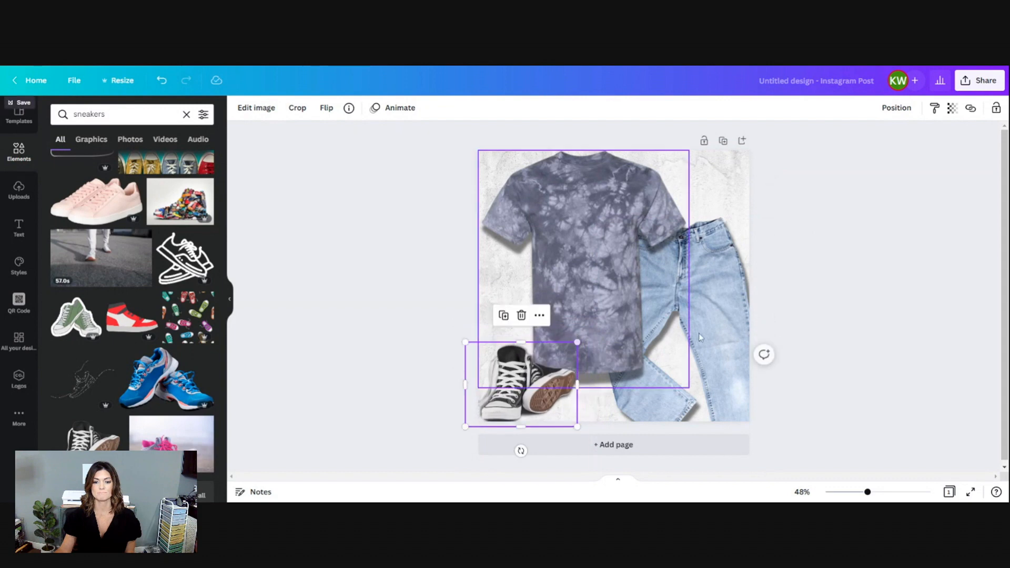
left_click(789, 288)
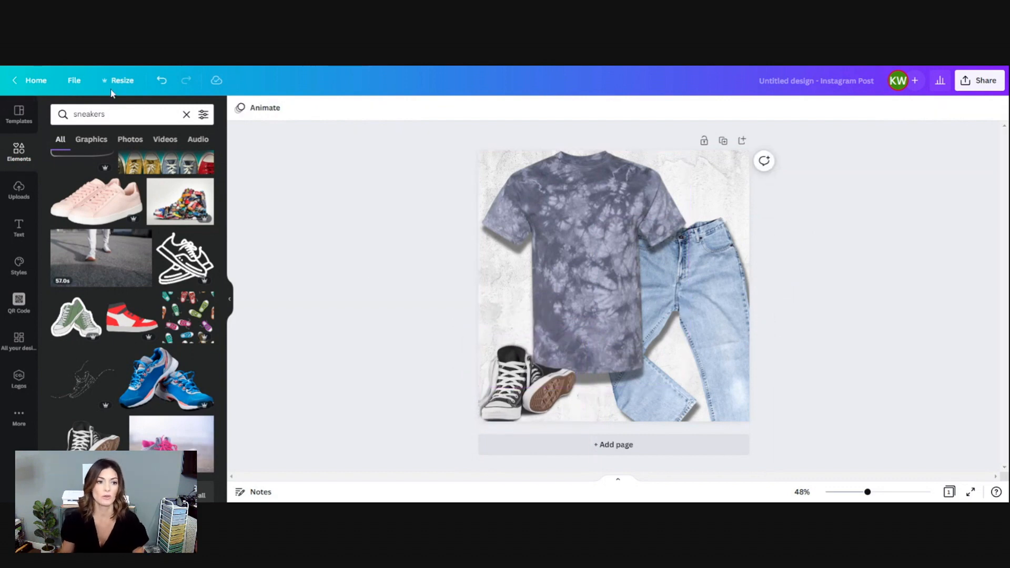
Search the elements library for "brewery" and browse the results for a beer-themed graphic.
left_click(187, 114)
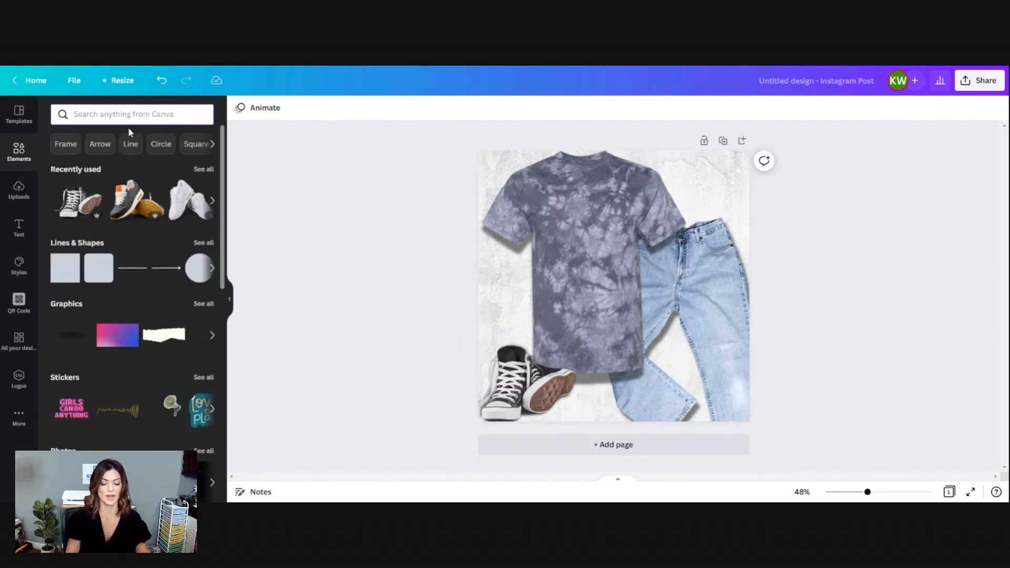
type("brewery")
key("Return")
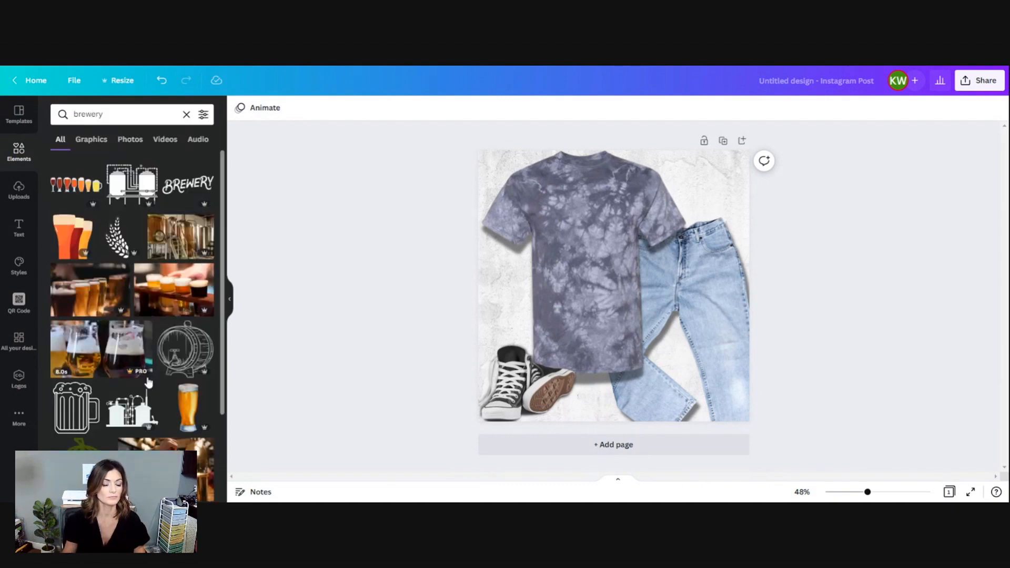
scroll(151, 381, "down", 4)
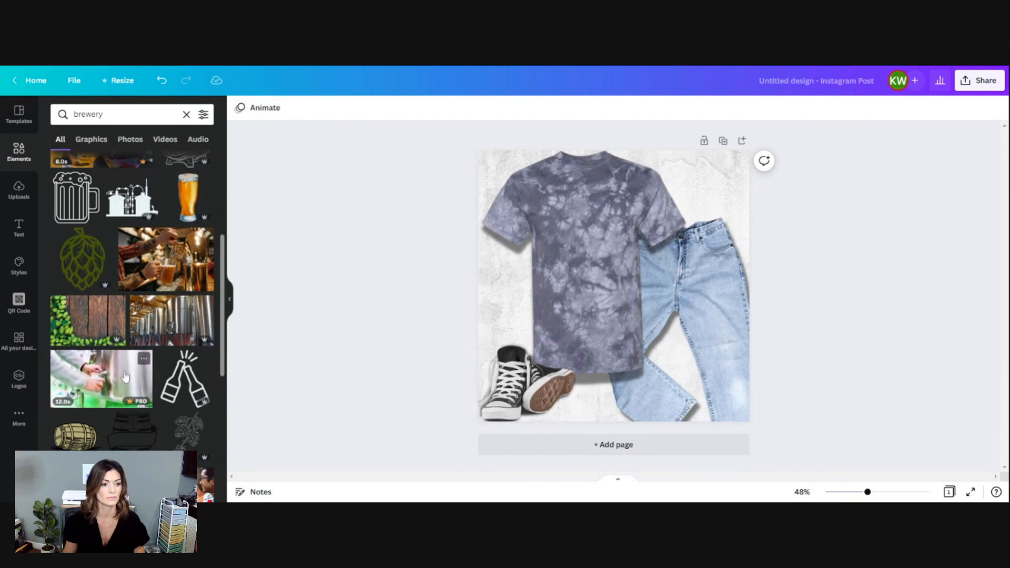
scroll(125, 374, "down", 5)
scroll(124, 371, "up", 2)
scroll(125, 368, "down", 2)
scroll(125, 368, "down", 4)
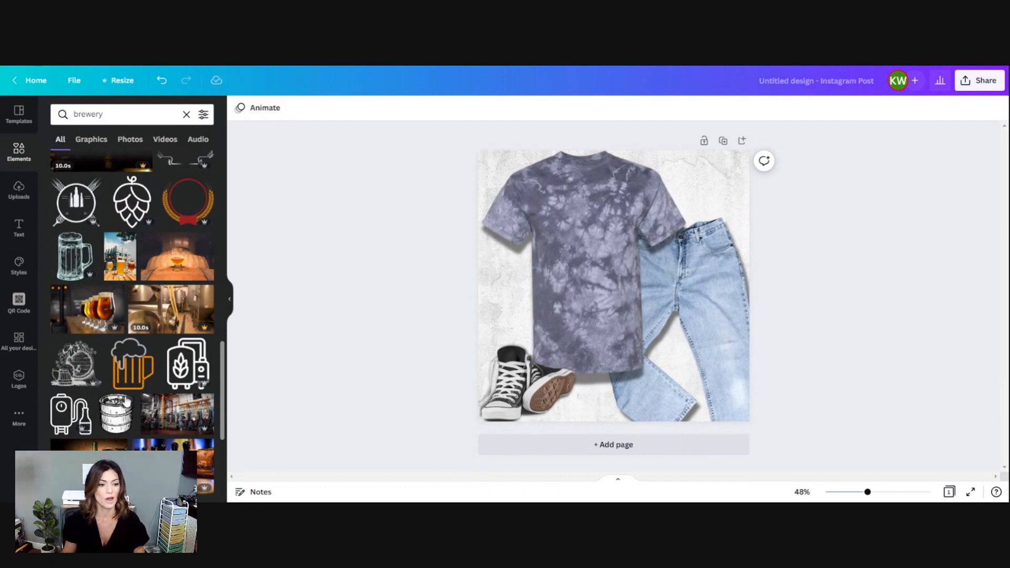
scroll(127, 402, "down", 10)
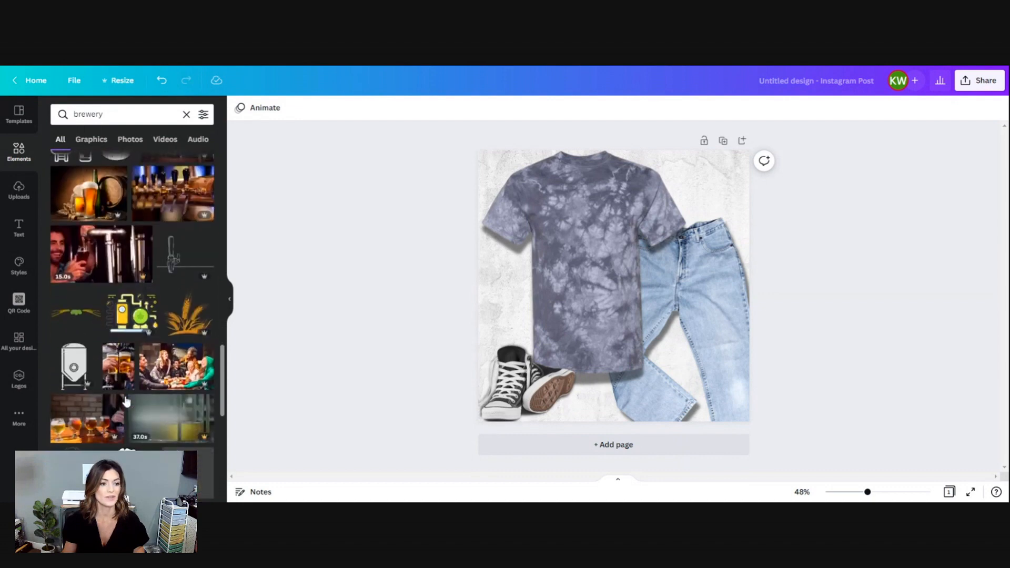
scroll(132, 300, "down", 4)
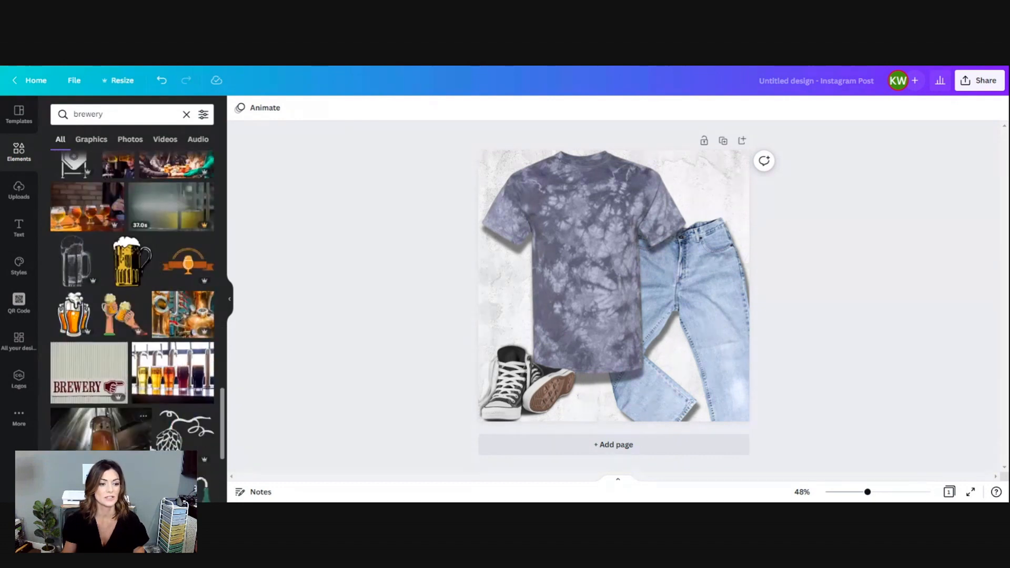
scroll(151, 448, "down", 4)
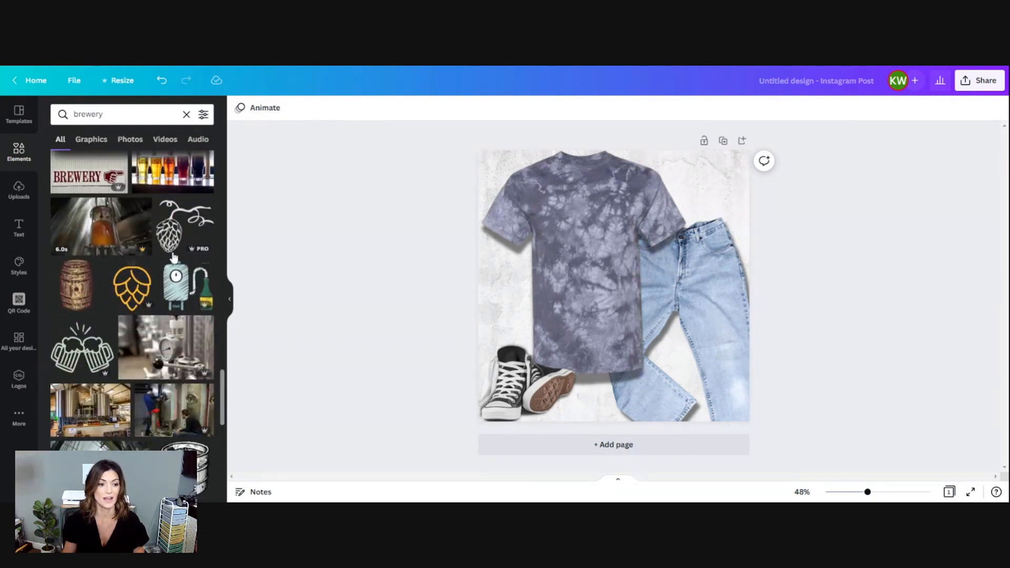
Add the orange outlined hop graphic and place it at a small size in the page's upper-right corner.
left_click(131, 286)
left_click_drag(655, 339, 736, 168)
scroll(148, 400, "down", 3)
scroll(153, 413, "up", 5)
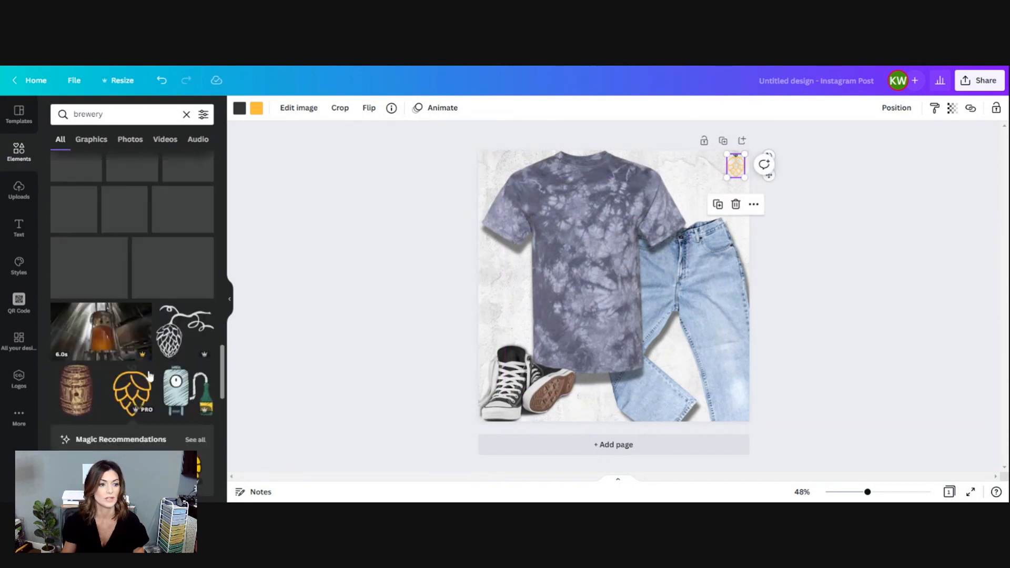
Search the elements library for "beer mug" and browse the results for a suitable image.
left_click(117, 115)
double_click(100, 114)
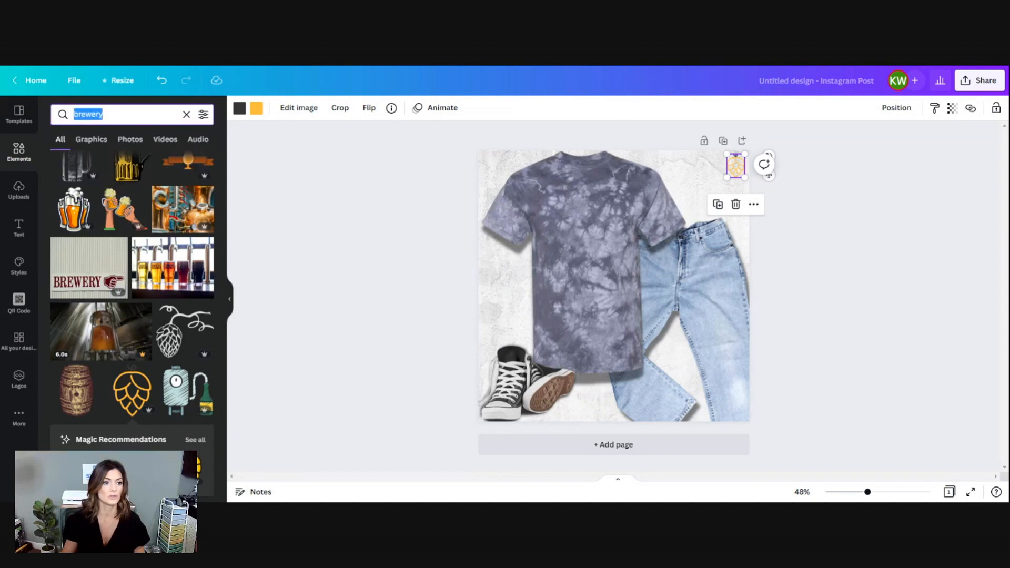
scroll(125, 269, "up", 3)
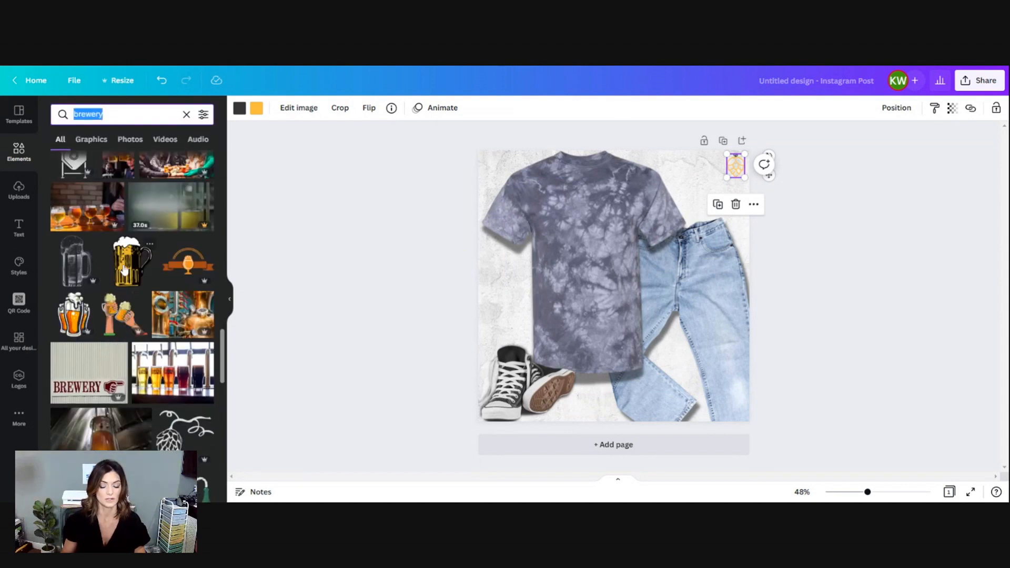
type("beer m")
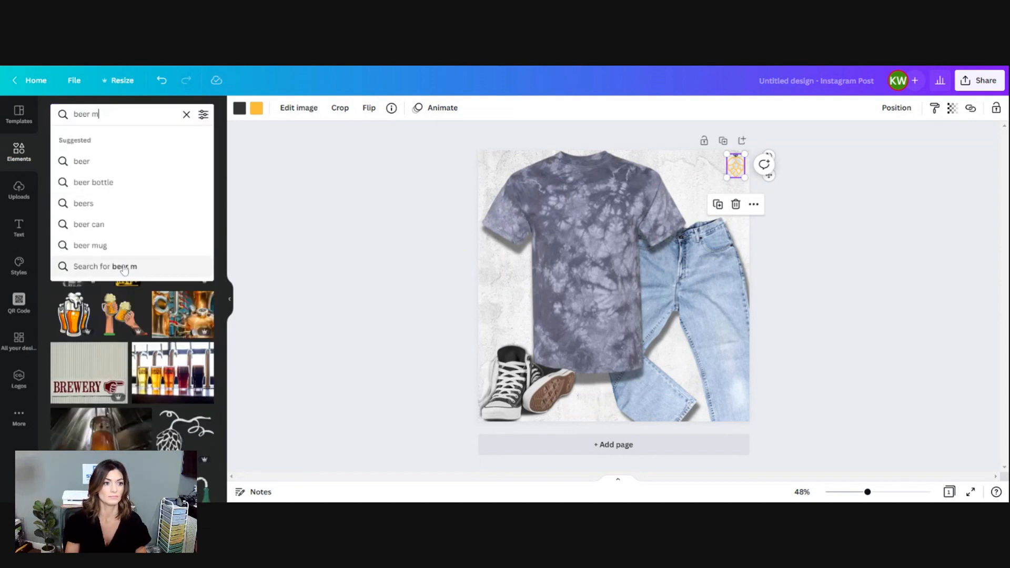
type("ug")
key("Return")
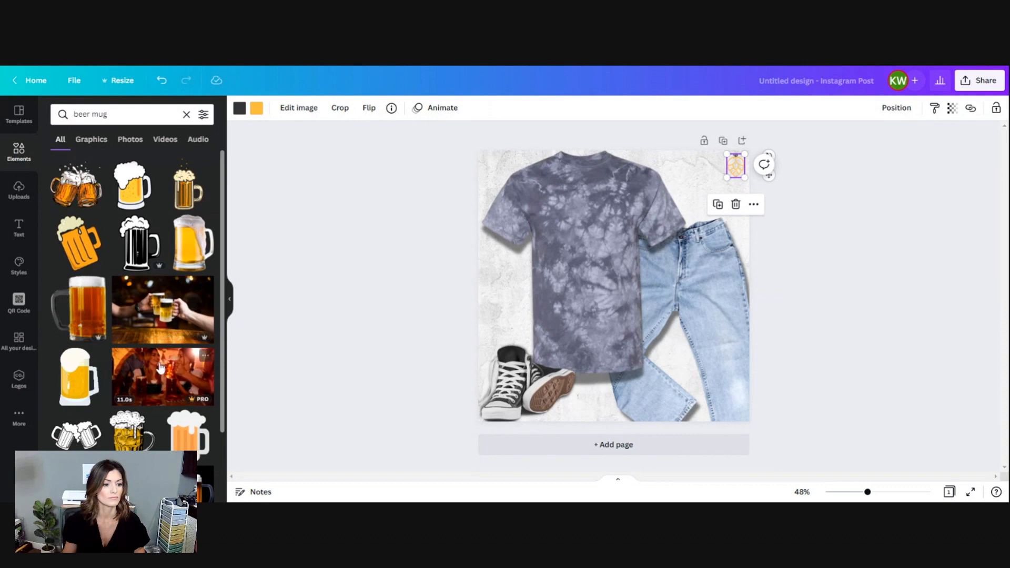
scroll(161, 368, "down", 1)
scroll(160, 368, "down", 2)
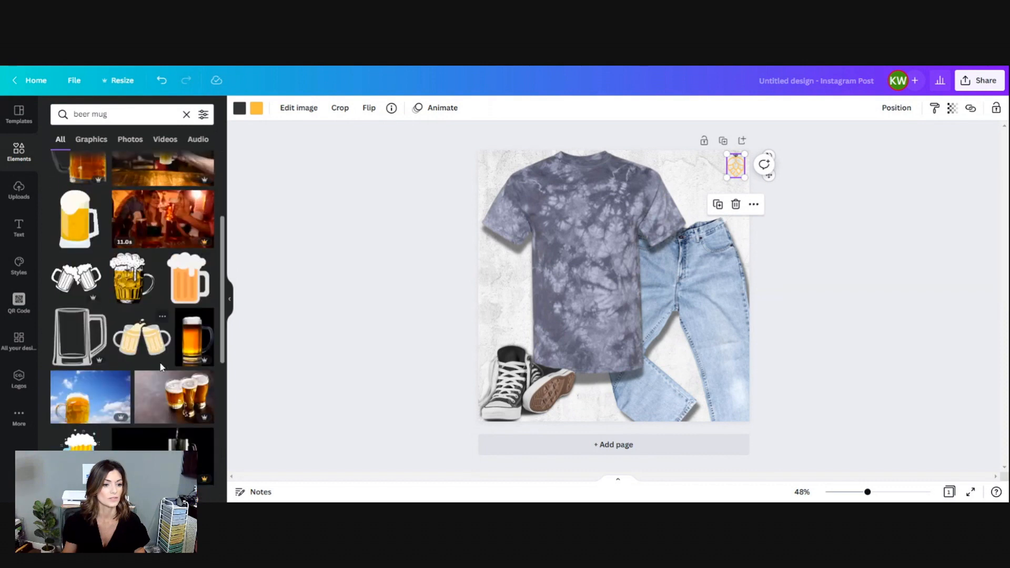
scroll(160, 367, "down", 2)
scroll(160, 367, "down", 8)
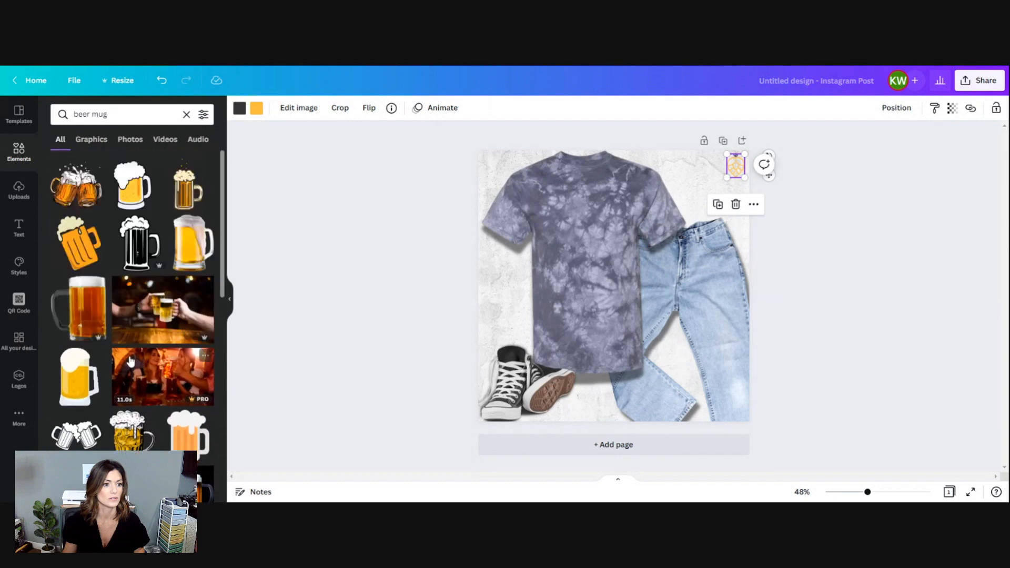
Try the amber glass beer mug at a small size over the jeans in the page's lower-right corner, and delete it.
left_click(78, 322)
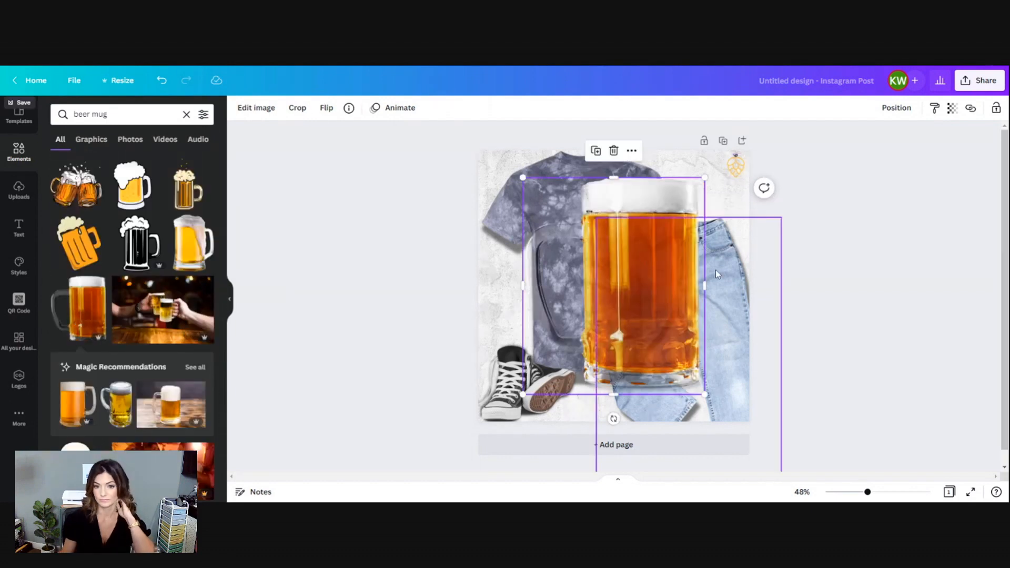
left_click_drag(704, 394, 580, 246)
left_click_drag(548, 210, 707, 392)
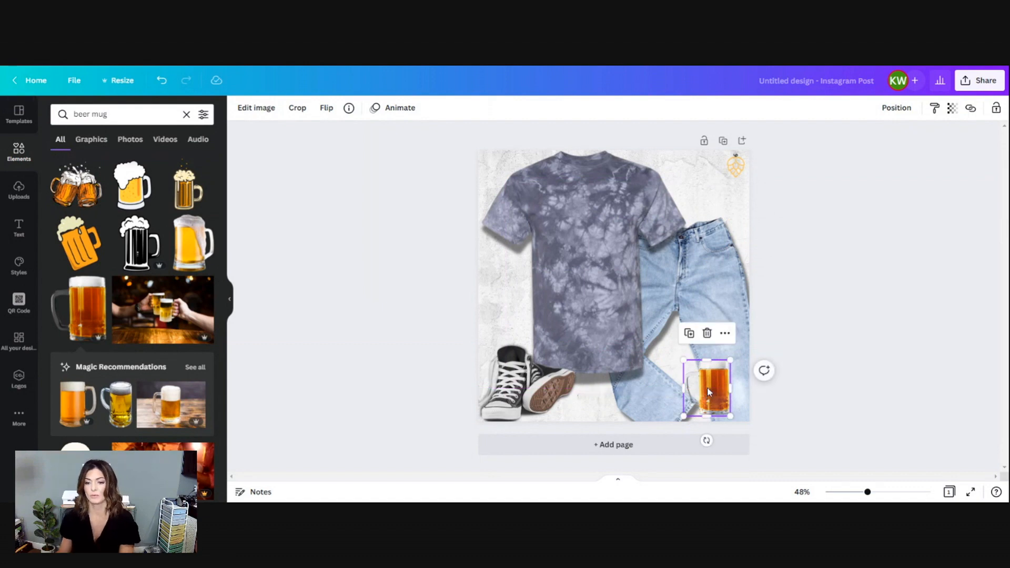
left_click(707, 333)
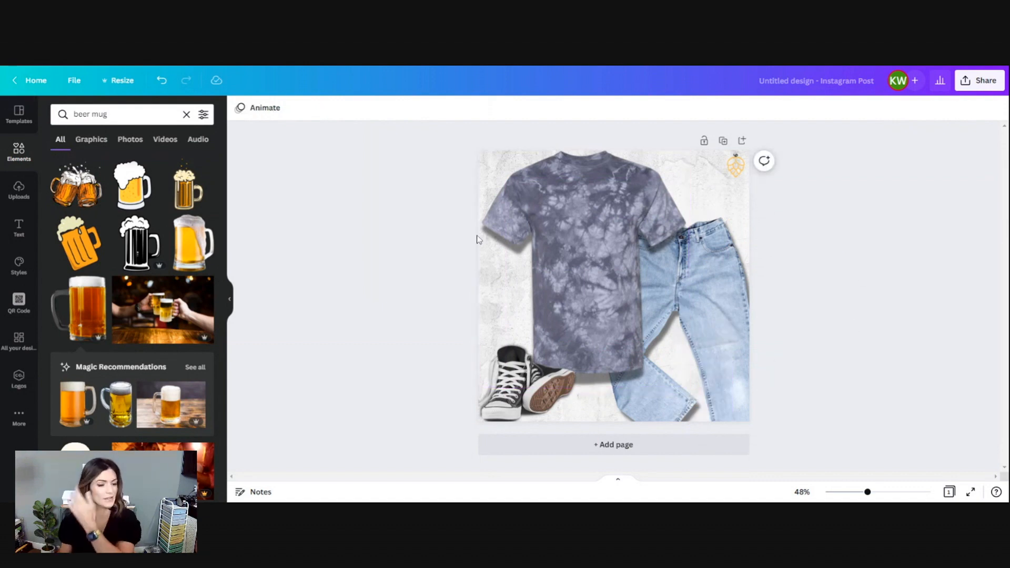
scroll(149, 373, "down", 10)
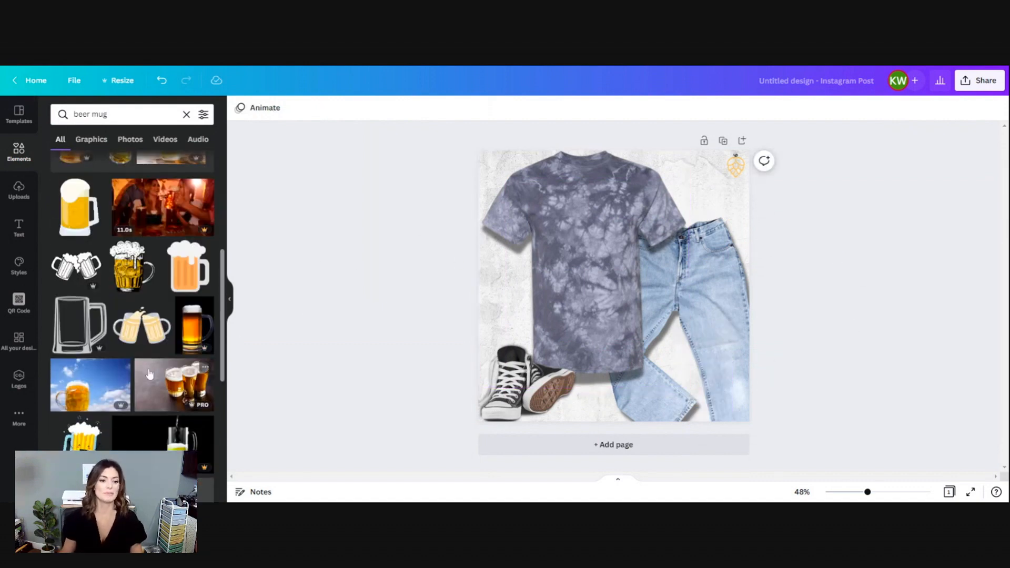
scroll(149, 373, "up", 12)
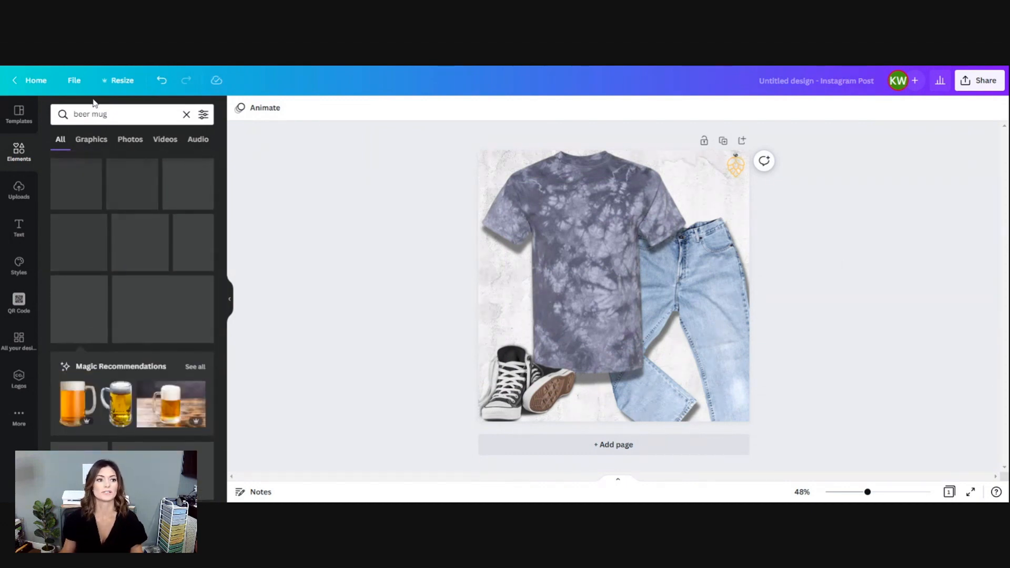
Search the elements library for "leaves" and browse the results for autumn foliage.
left_click(117, 115)
type("leaves")
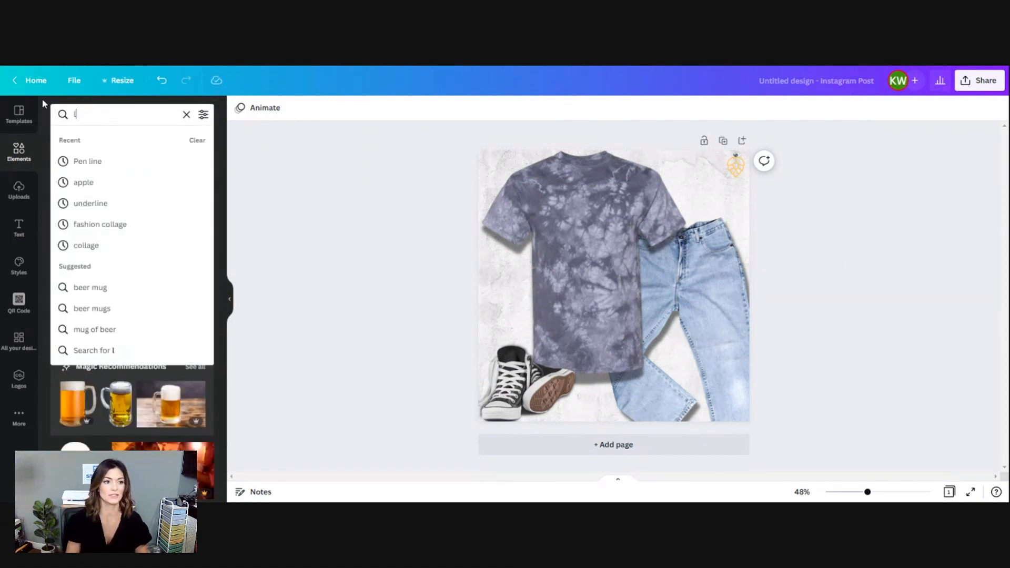
key("Return")
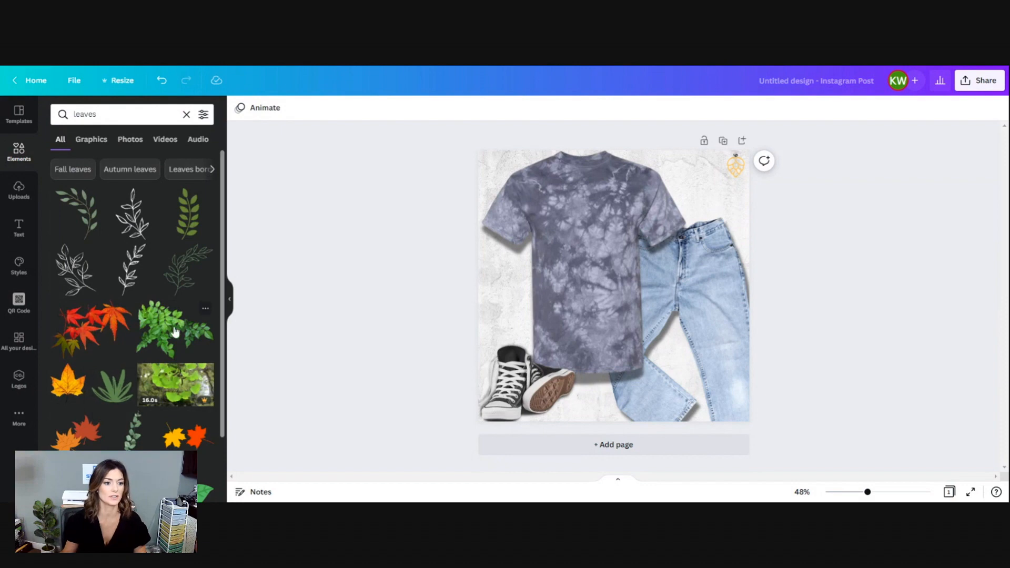
scroll(173, 334, "down", 4)
scroll(175, 338, "down", 10)
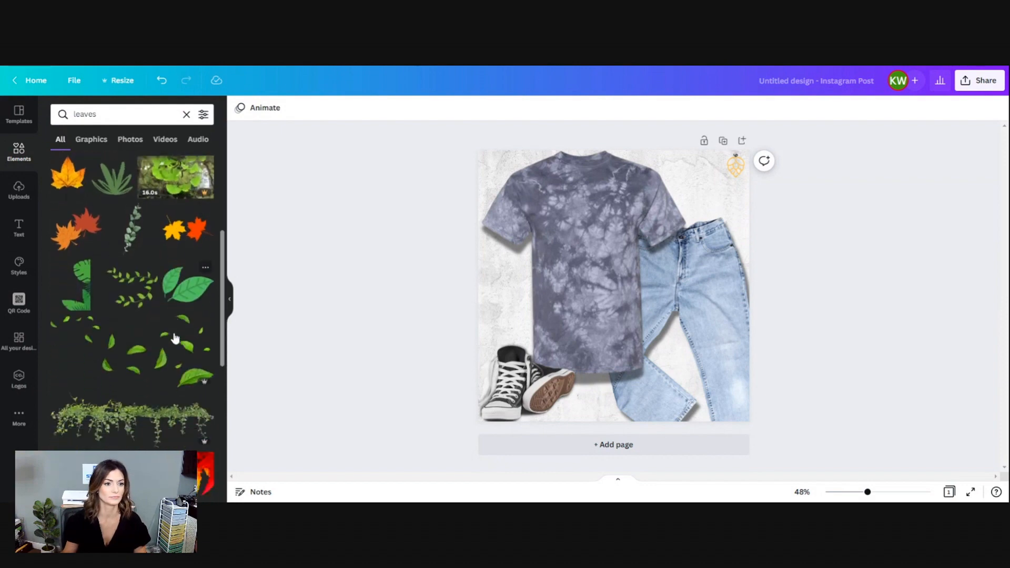
scroll(159, 437, "down", 5)
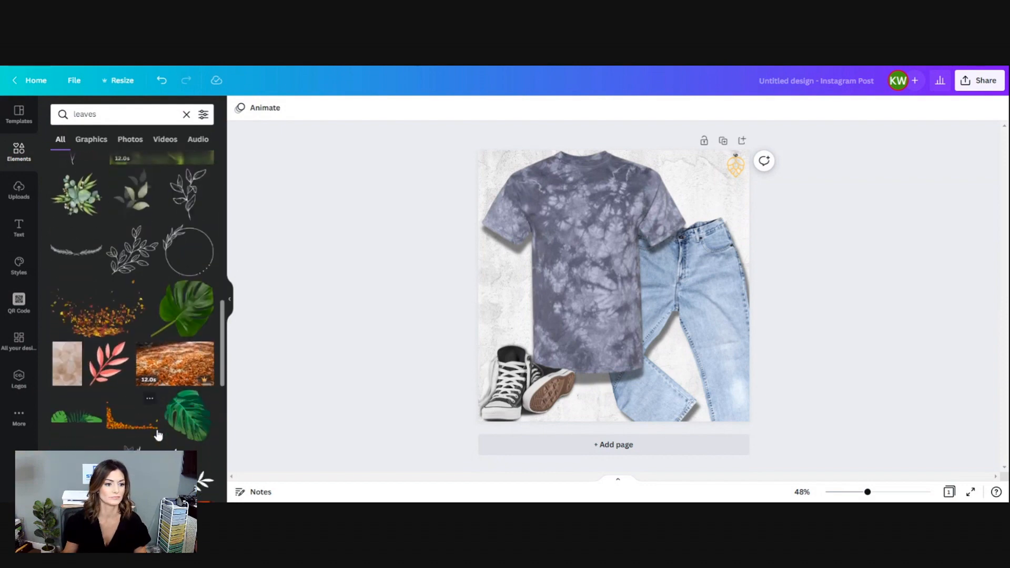
scroll(157, 431, "down", 5)
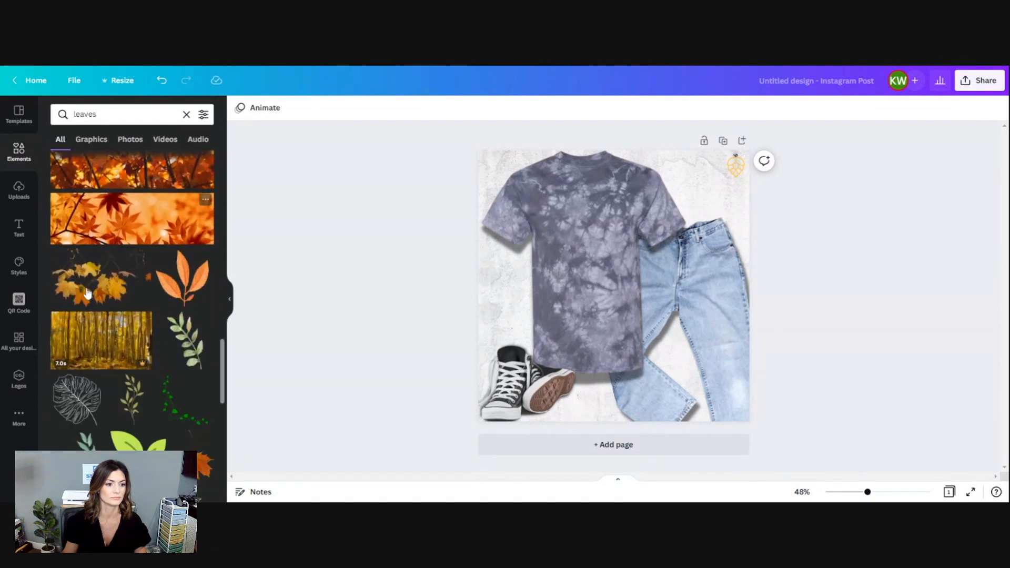
Add the yellow maple-leaf branch, send it to the back, and place it behind the T-shirt in the page's upper-left area.
left_click(87, 296)
right_click(632, 309)
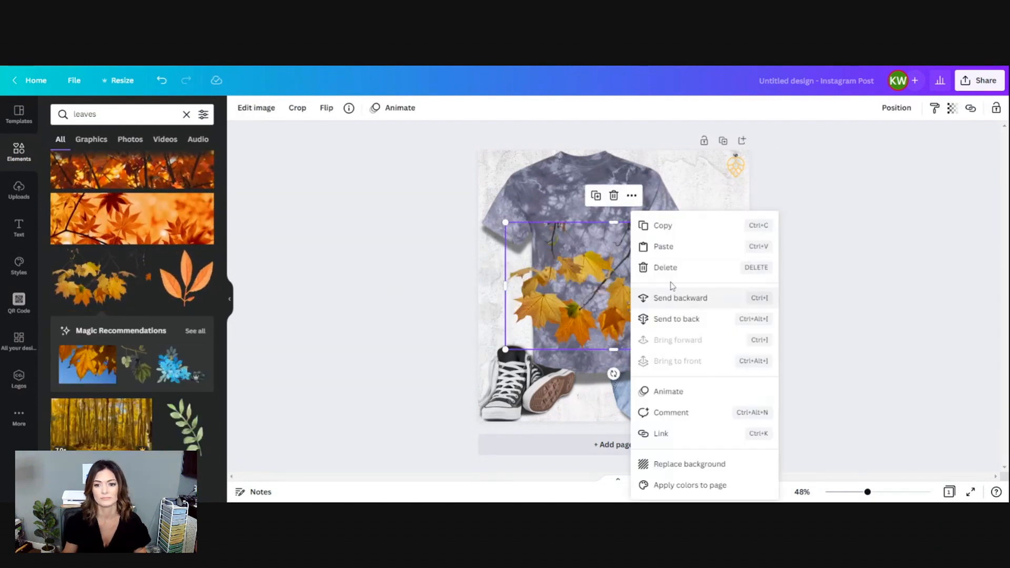
left_click(677, 318)
left_click_drag(515, 306, 725, 296)
left_click_drag(553, 291, 494, 214)
left_click_drag(736, 204, 515, 238)
left_click(488, 171)
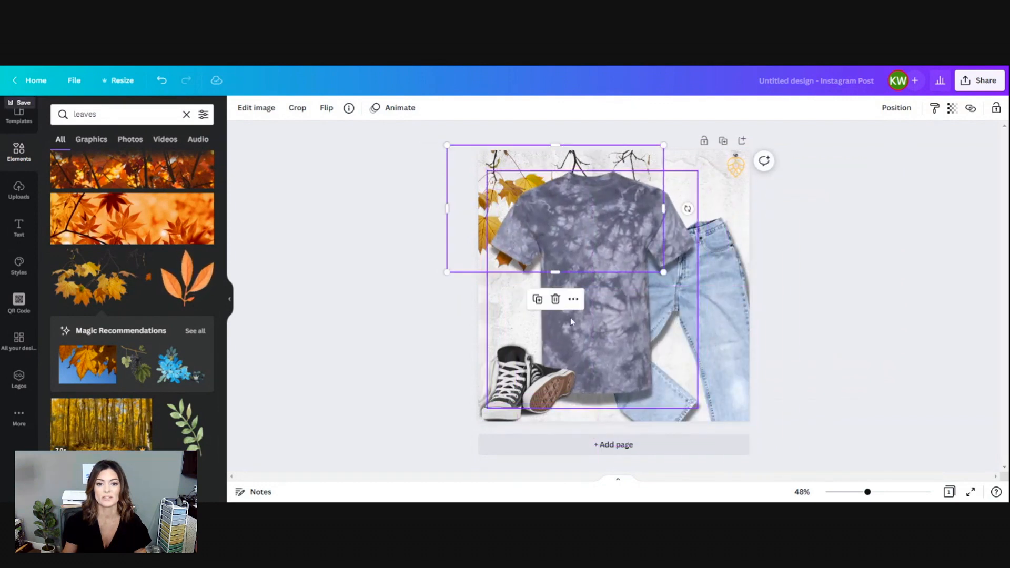
Rotate the leaf branch counterclockwise and enlarge it so leaves show beside the T-shirt's left sleeve, and raise the T-shirt to the page's top edge.
left_click_drag(687, 208, 673, 138)
left_click_drag(494, 318, 466, 367)
left_click_drag(606, 340, 618, 335)
left_click(466, 179)
left_click_drag(478, 229, 451, 214)
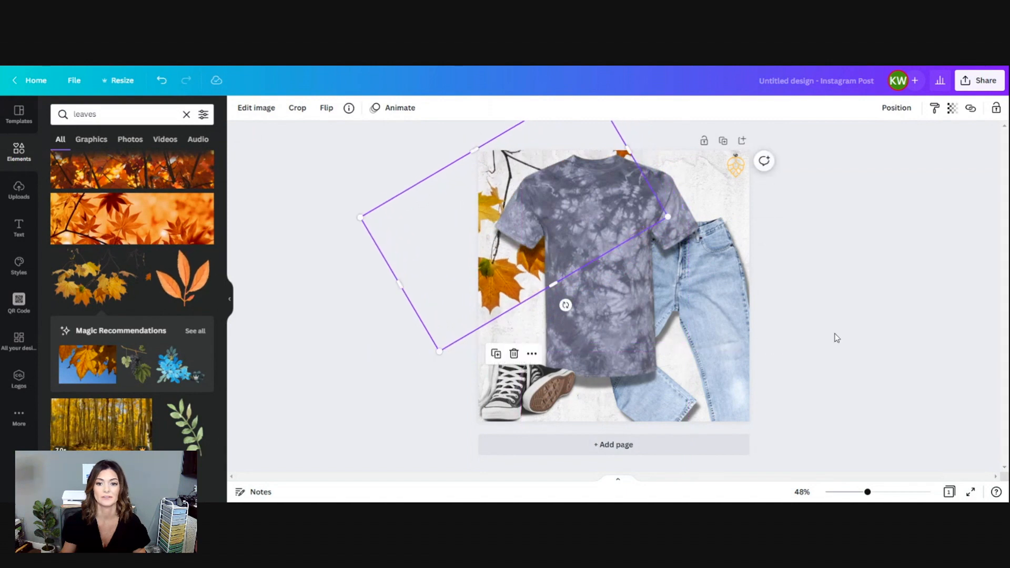
left_click(840, 328)
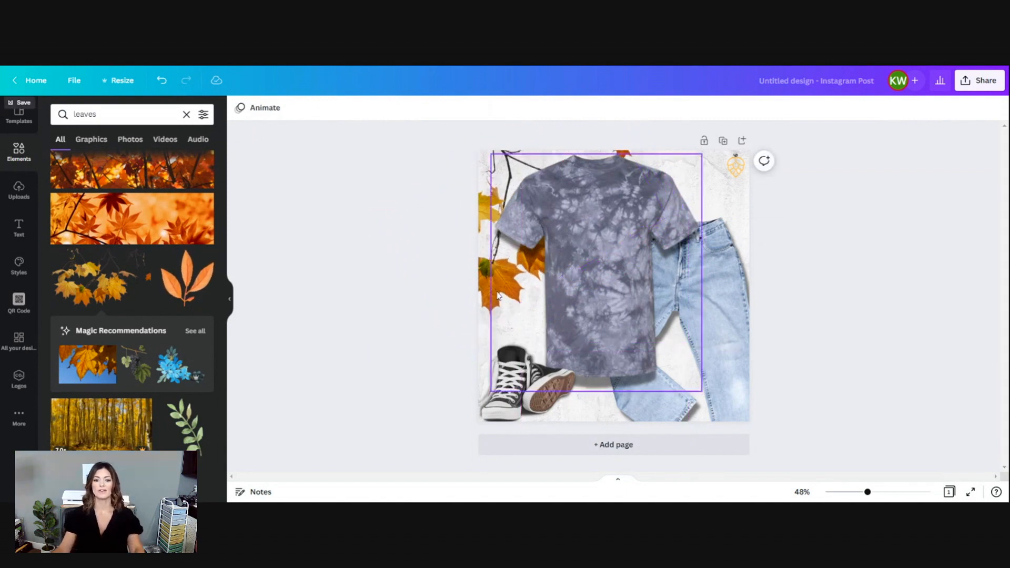
Nudge the sneakers slightly up, and move the orange hop graphic slightly inward from the page's upper-right corner.
left_click(524, 385)
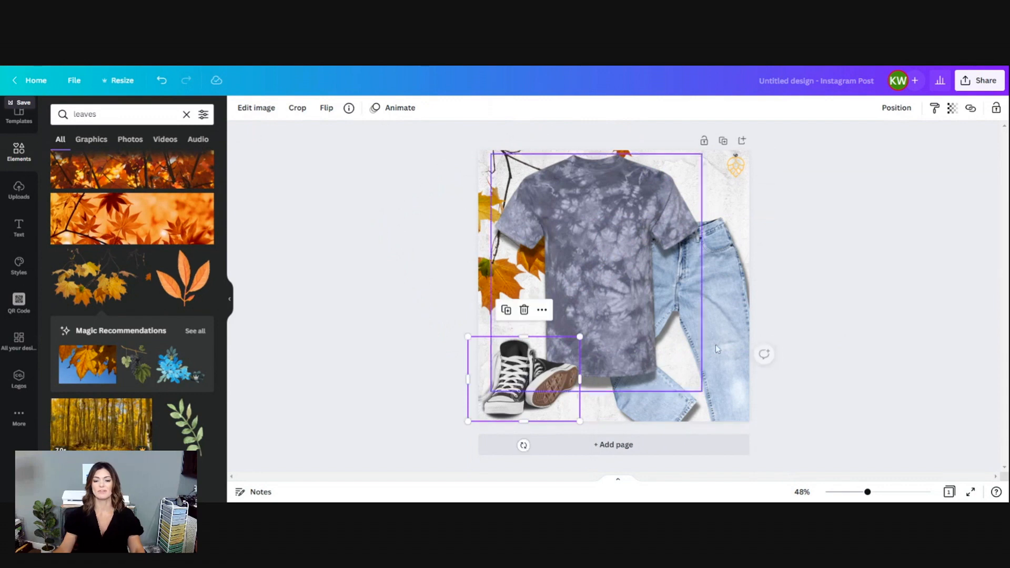
left_click(779, 339)
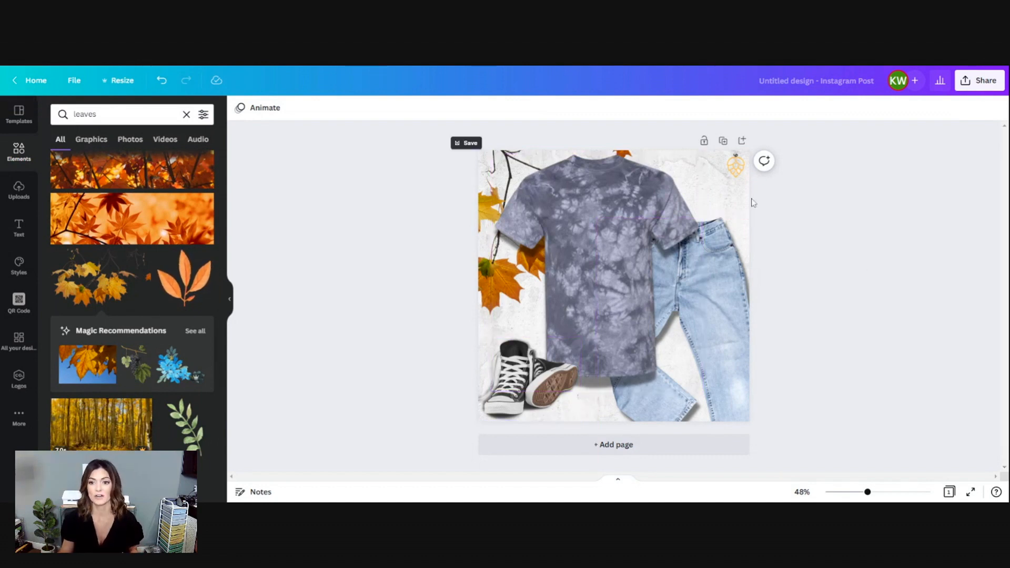
left_click_drag(734, 166, 728, 171)
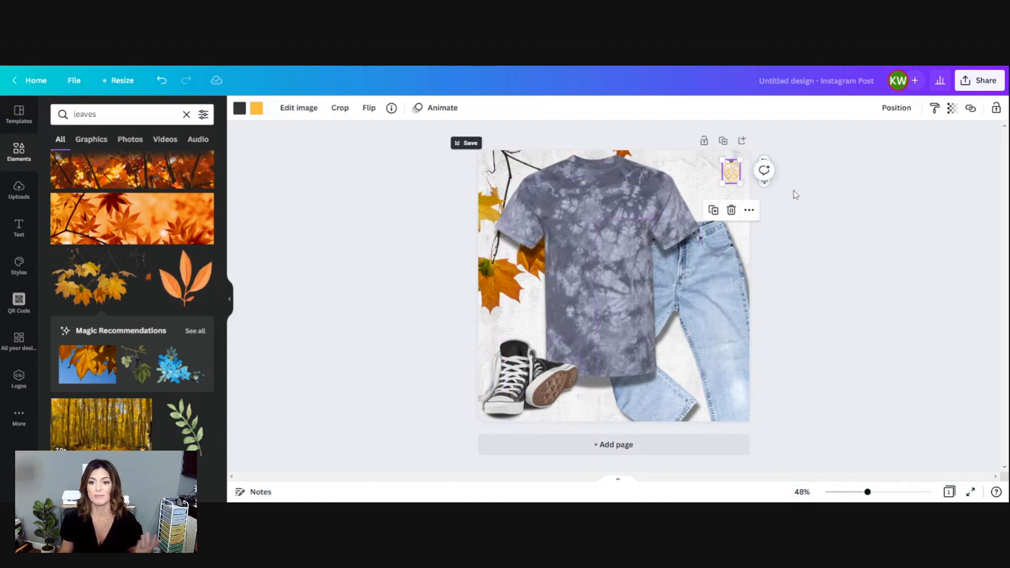
left_click(832, 266)
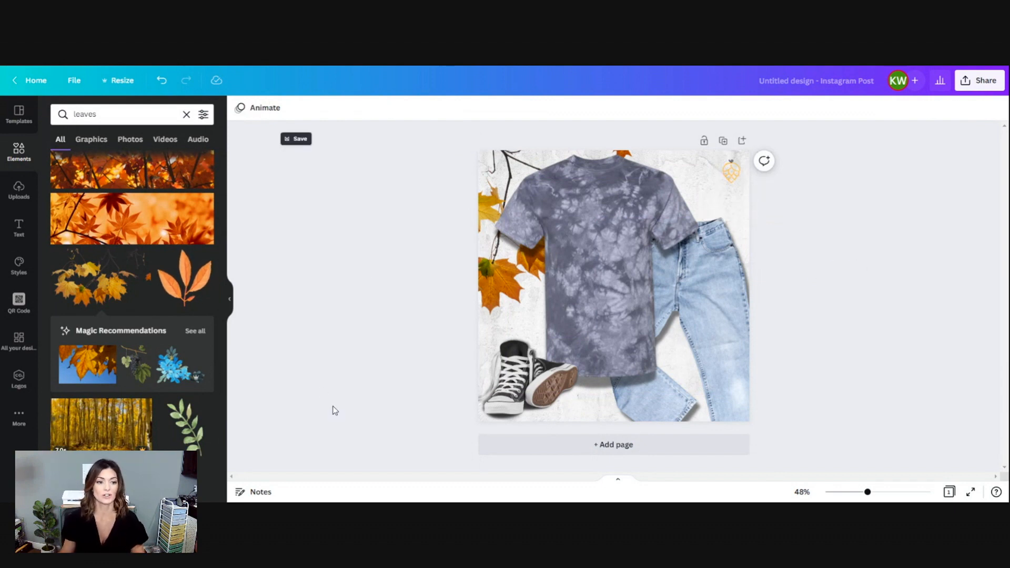
Search the elements library for "watch" and browse the results for an accessory.
scroll(167, 433, "down", 2)
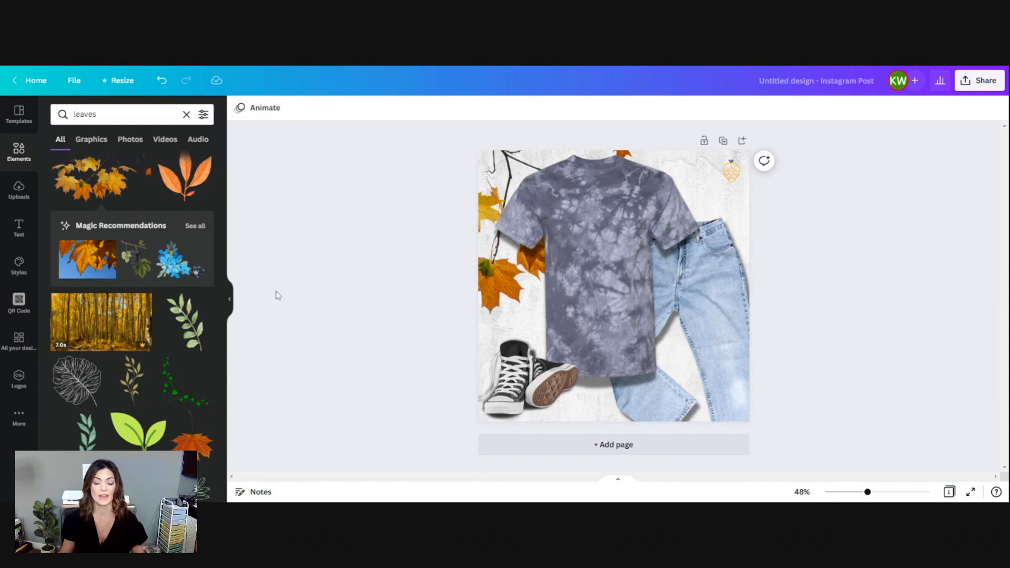
scroll(142, 242, "up", 5)
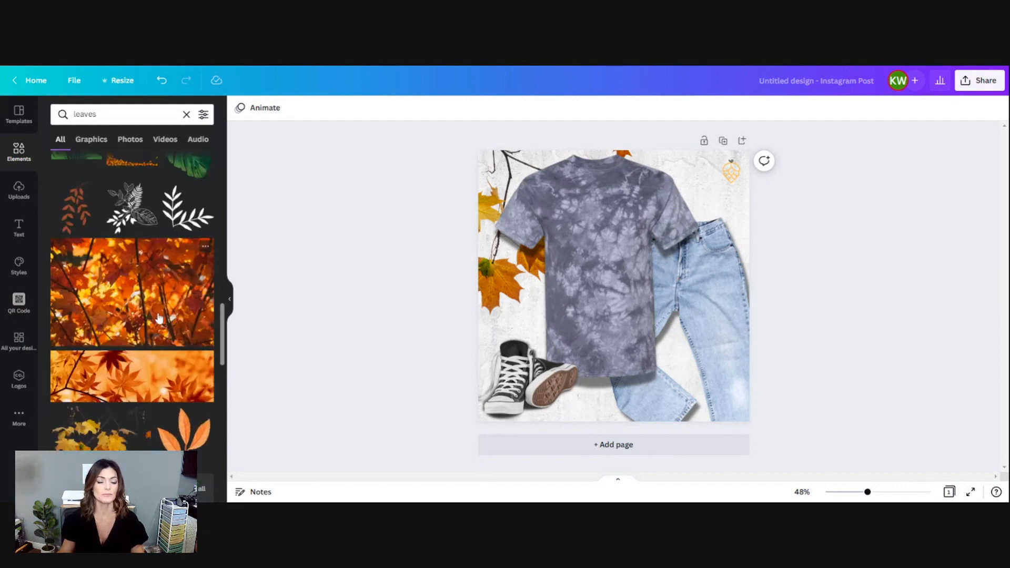
scroll(165, 315, "up", 4)
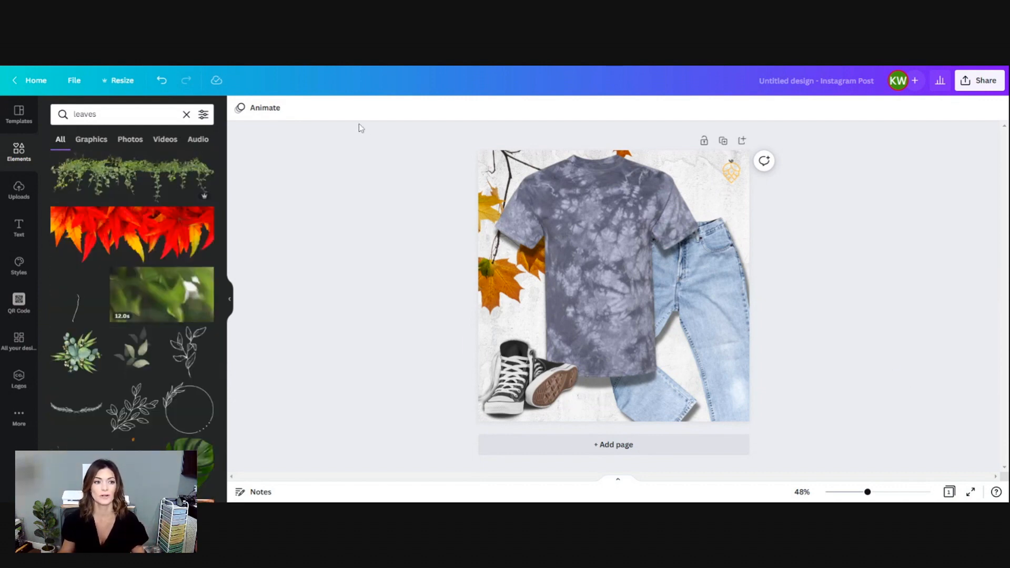
left_click(186, 115)
type("watch")
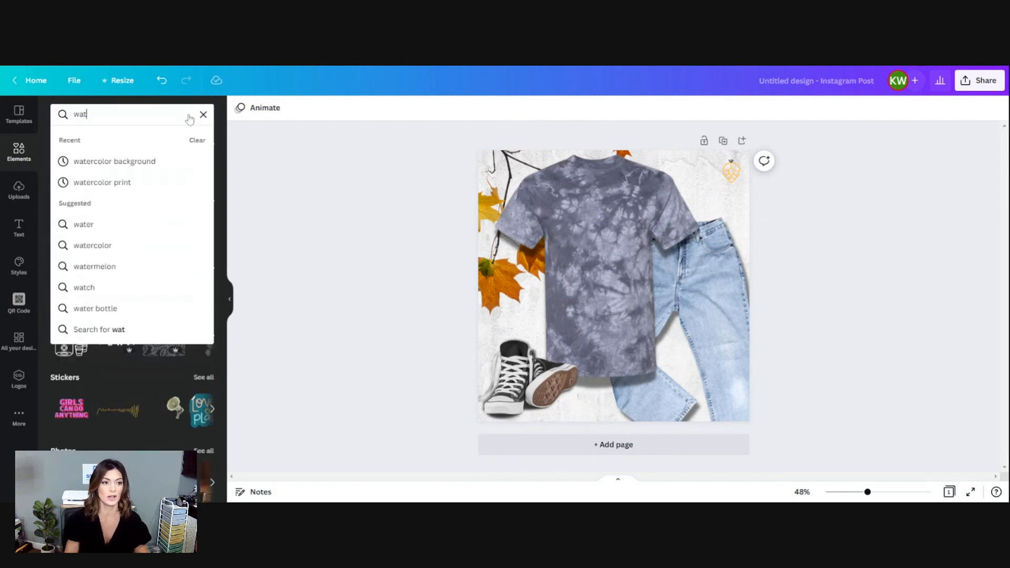
key("Return")
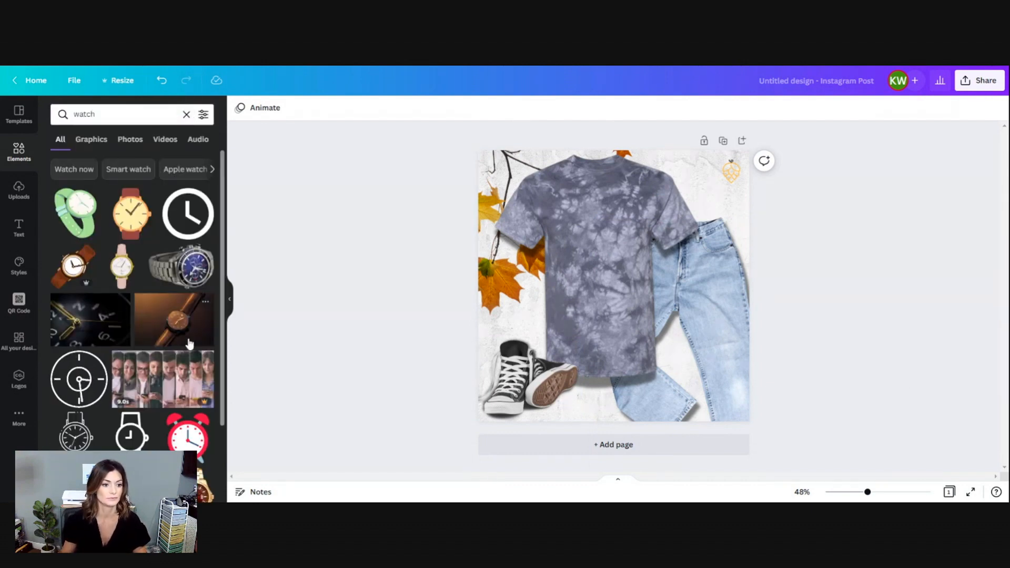
scroll(189, 344, "down", 2)
scroll(182, 383, "down", 10)
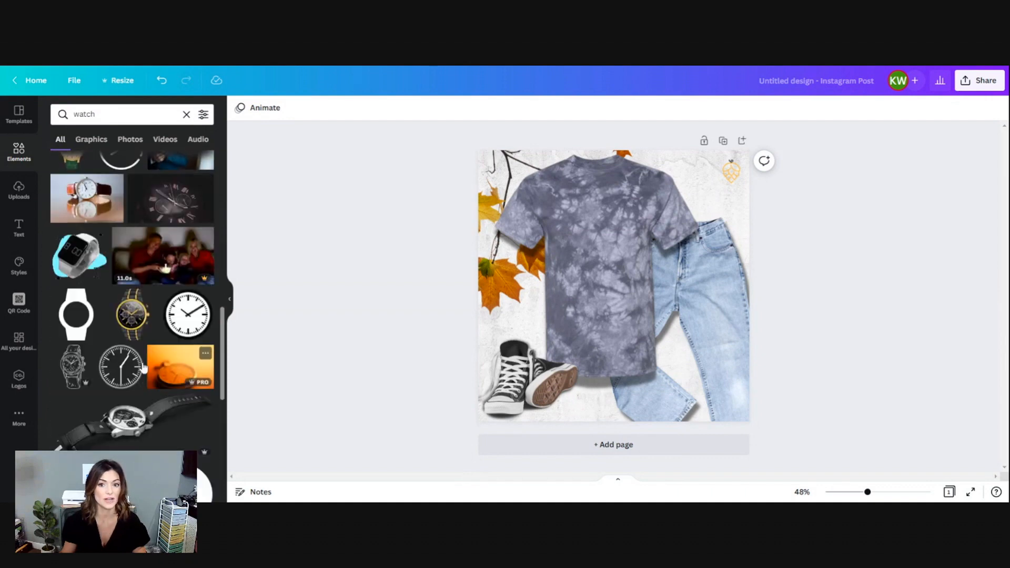
Search the elements library for "hat" and browse the results for a cap.
left_click(116, 114)
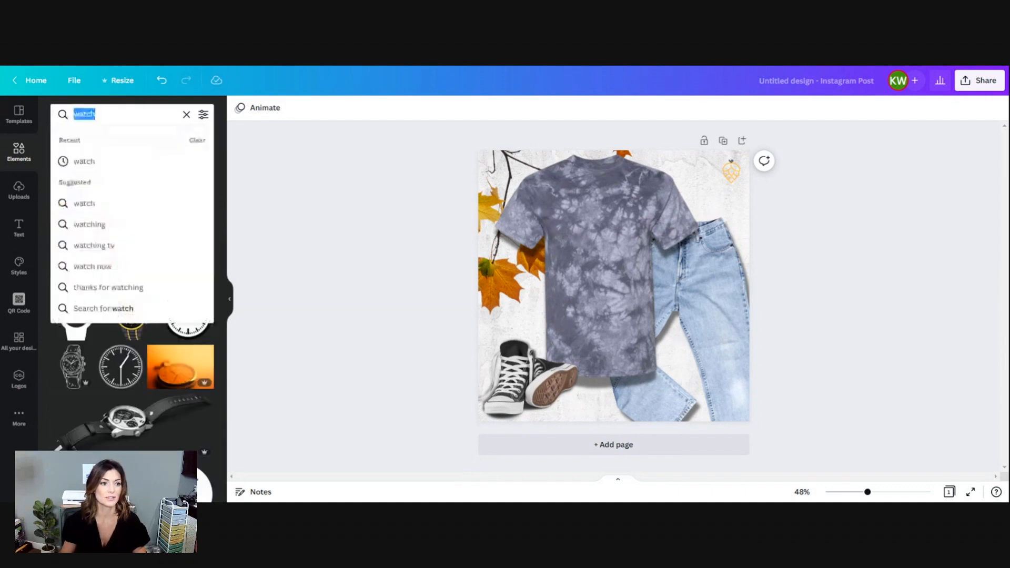
type("hat")
key("Return")
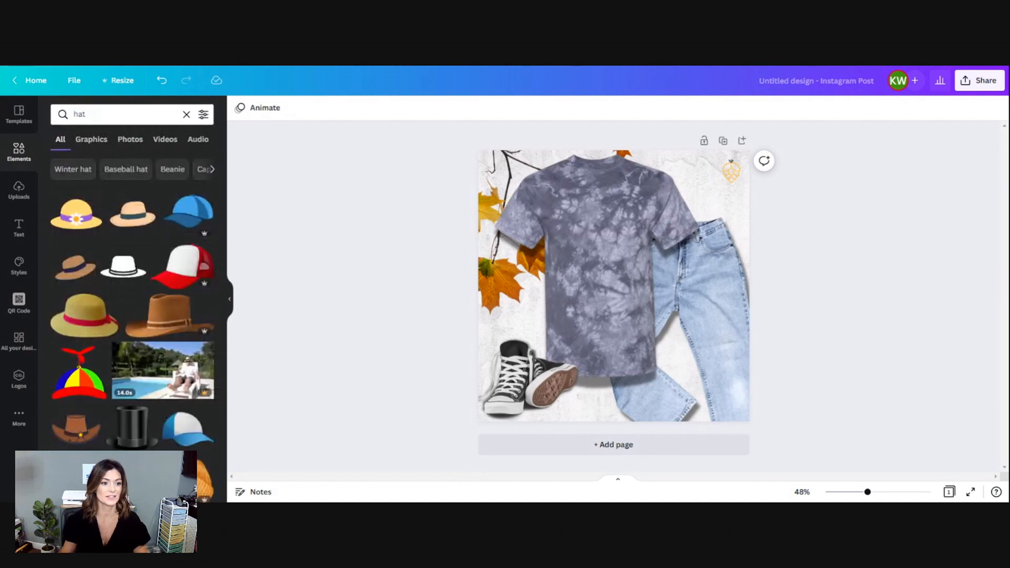
scroll(156, 292, "down", 2)
scroll(171, 322, "down", 5)
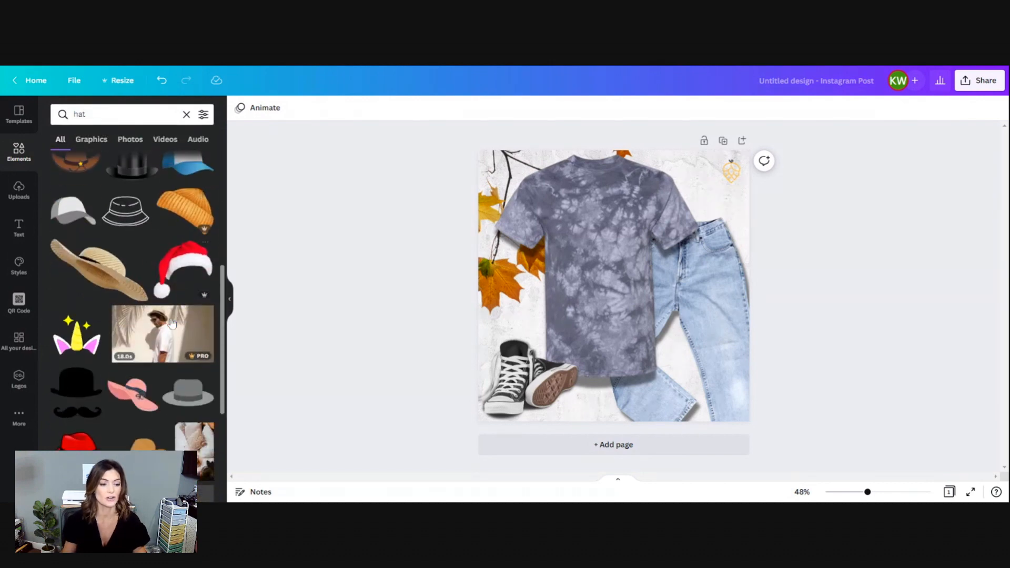
scroll(169, 321, "down", 5)
scroll(170, 336, "up", 4)
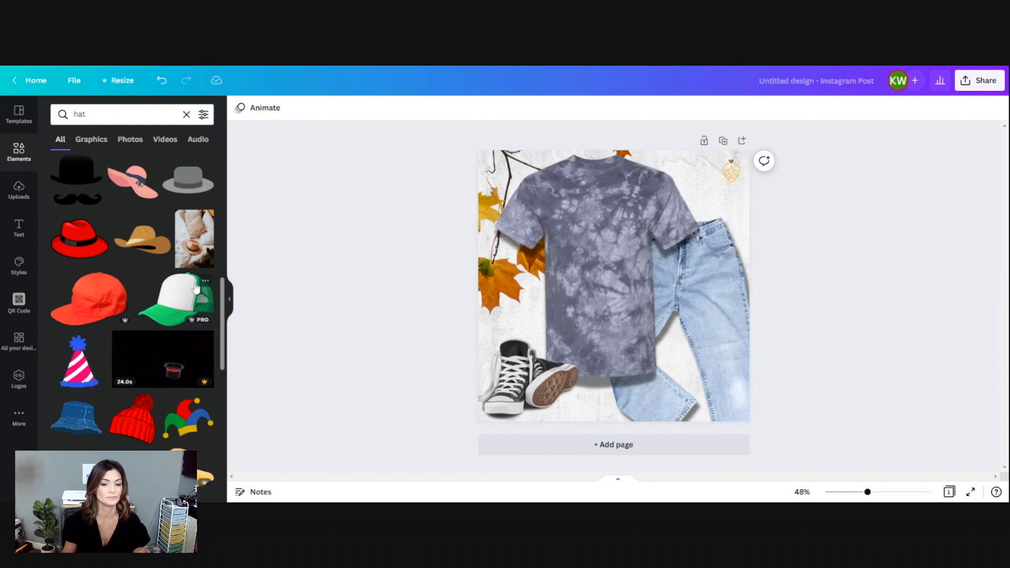
Add the green and white trucker cap, shrink it, and place it over the T-shirt's right shoulder at the page's top edge.
left_click(176, 297)
left_click_drag(505, 363, 659, 305)
left_click_drag(686, 234, 687, 190)
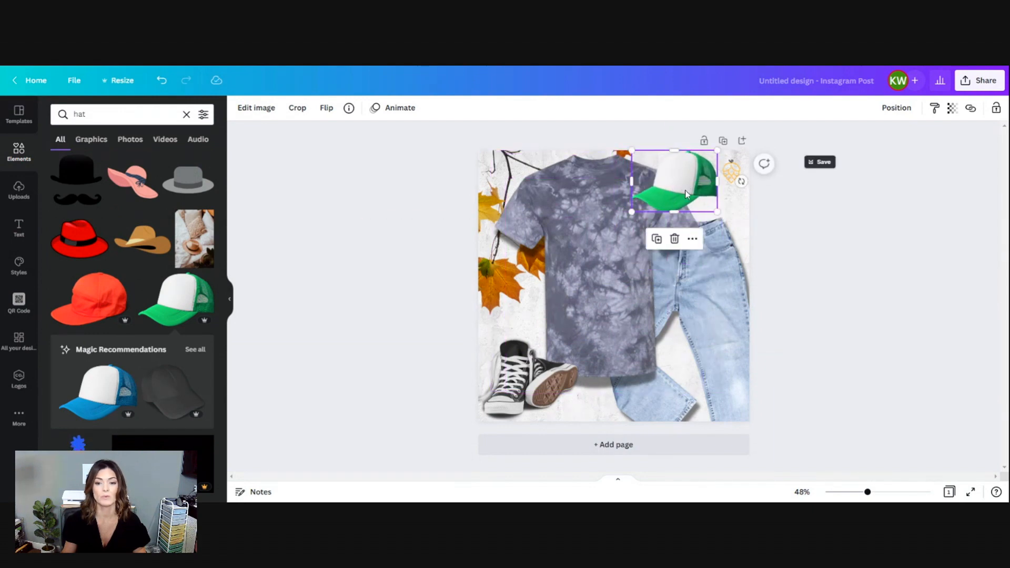
Browse more hat elements, and nudge the T-shirt slightly left and down on the page.
scroll(113, 402, "down", 3)
scroll(113, 402, "down", 10)
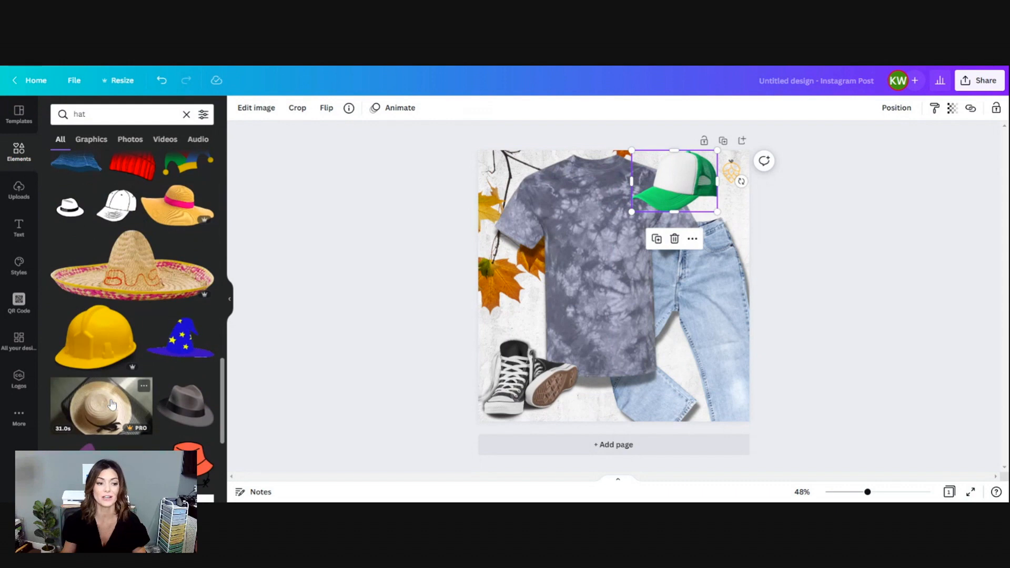
scroll(192, 386, "down", 3)
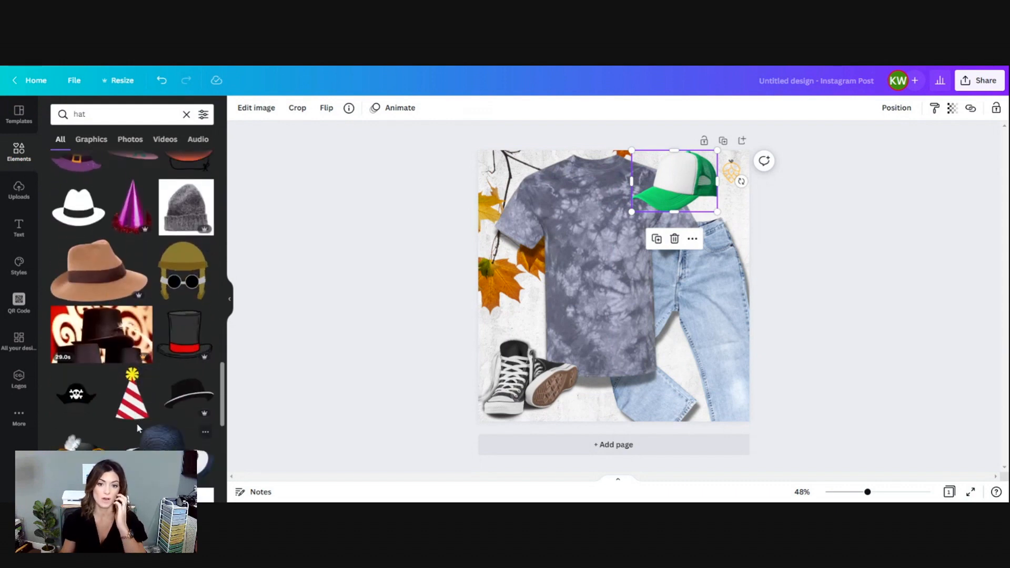
left_click_drag(596, 265, 590, 268)
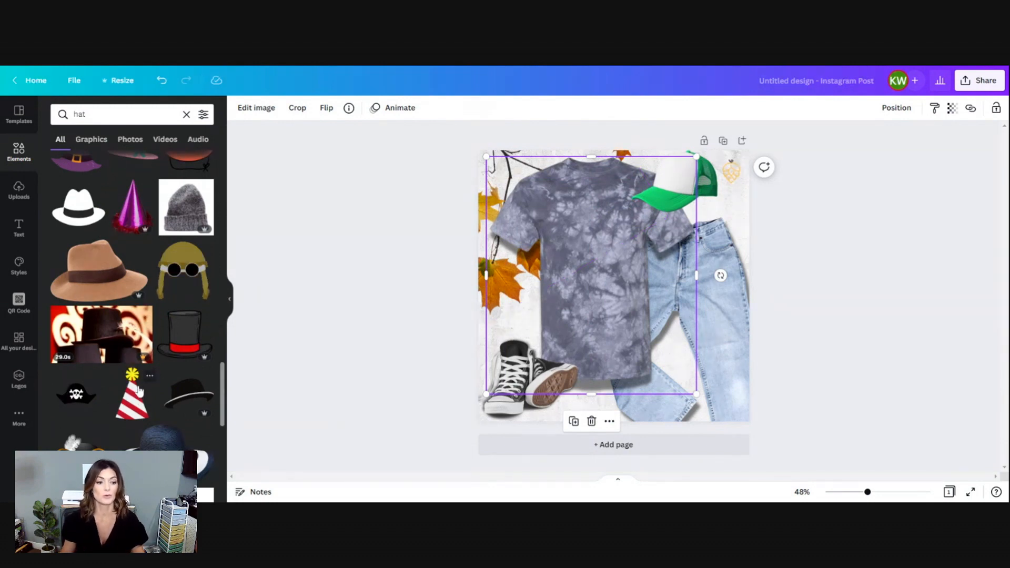
Look further through the hat elements for an alternative to the green and white cap.
scroll(136, 386, "down", 5)
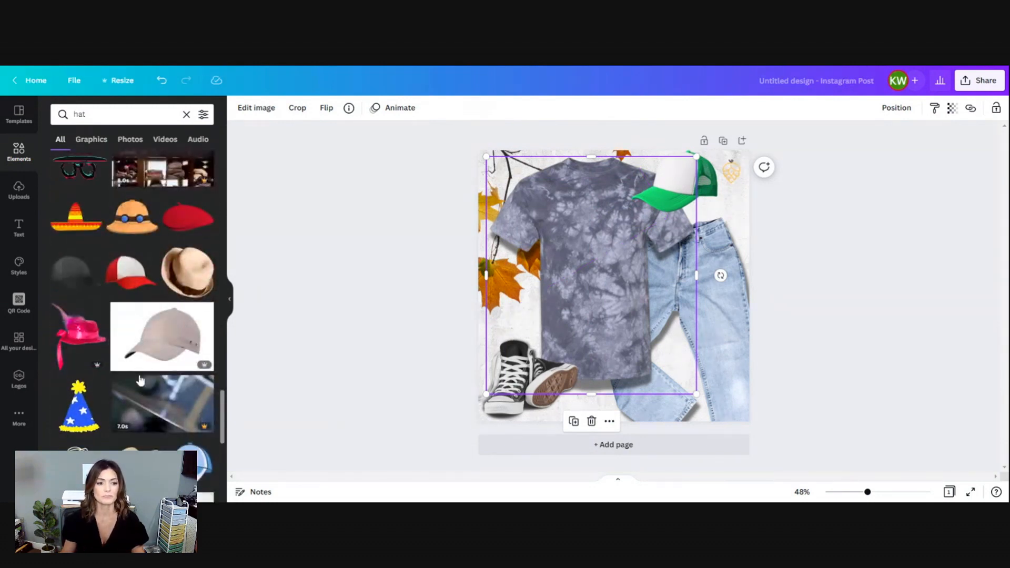
scroll(137, 368, "down", 4)
scroll(117, 387, "down", 4)
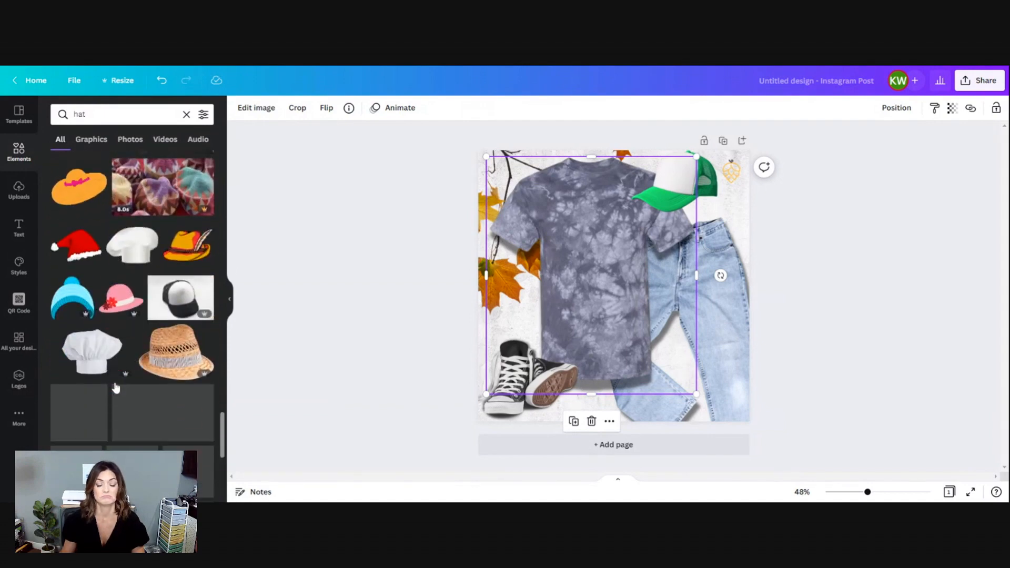
scroll(115, 388, "down", 3)
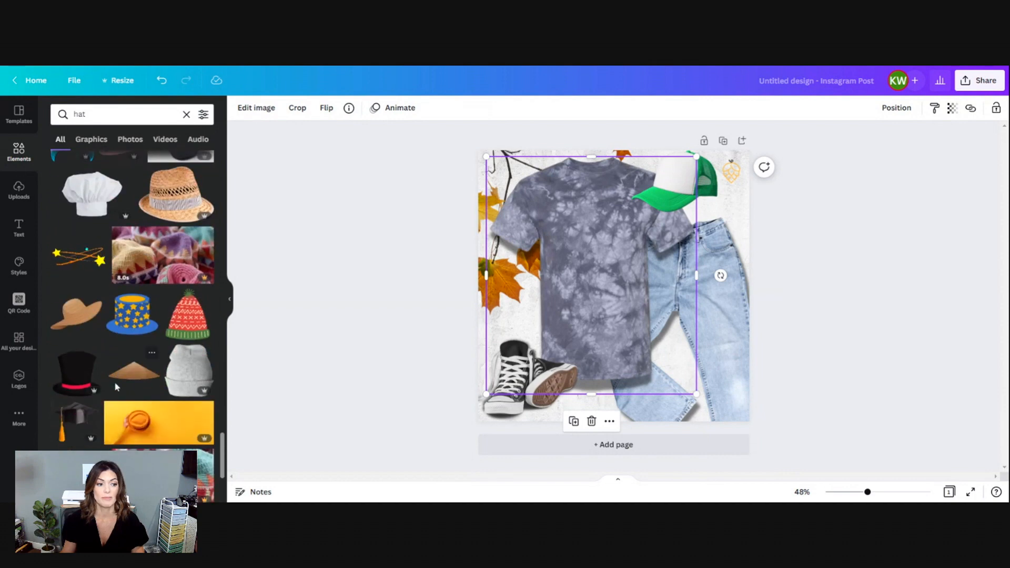
scroll(115, 388, "down", 3)
scroll(114, 384, "down", 5)
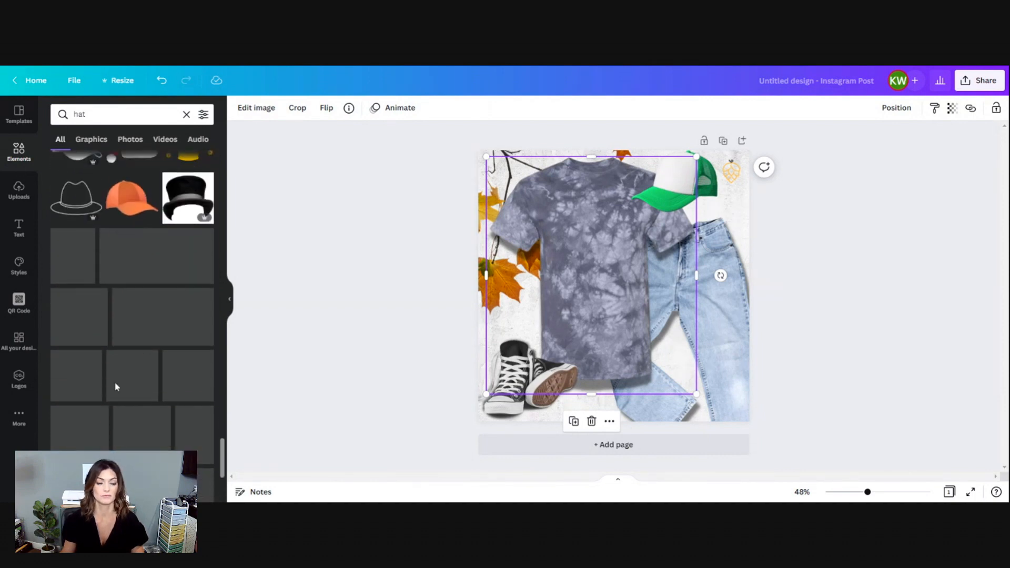
left_click(351, 249)
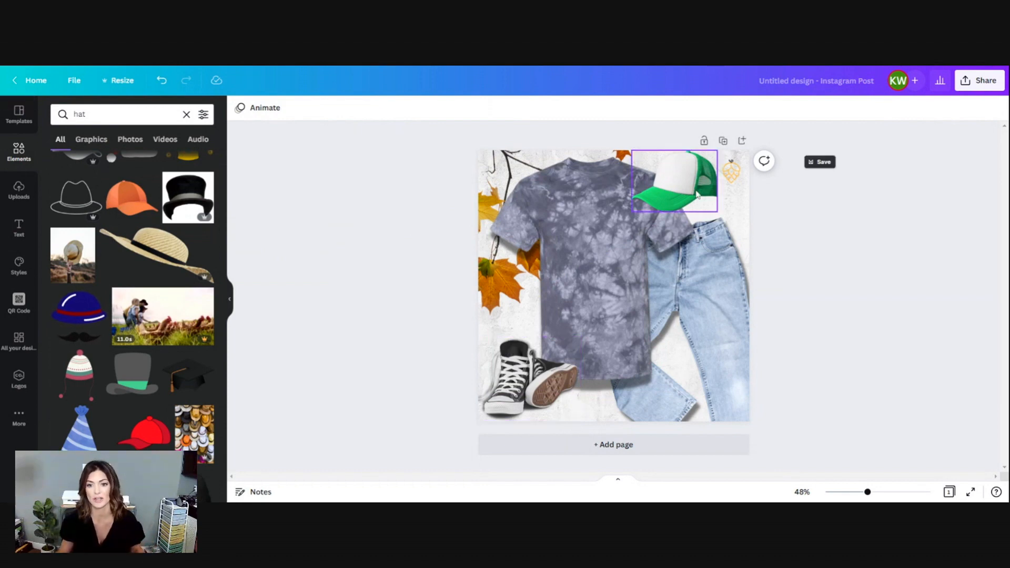
Move the T-shirt flush with the page's left edge and fine-tune its height so the collar sits just below the page's top.
left_click_drag(642, 277, 633, 281)
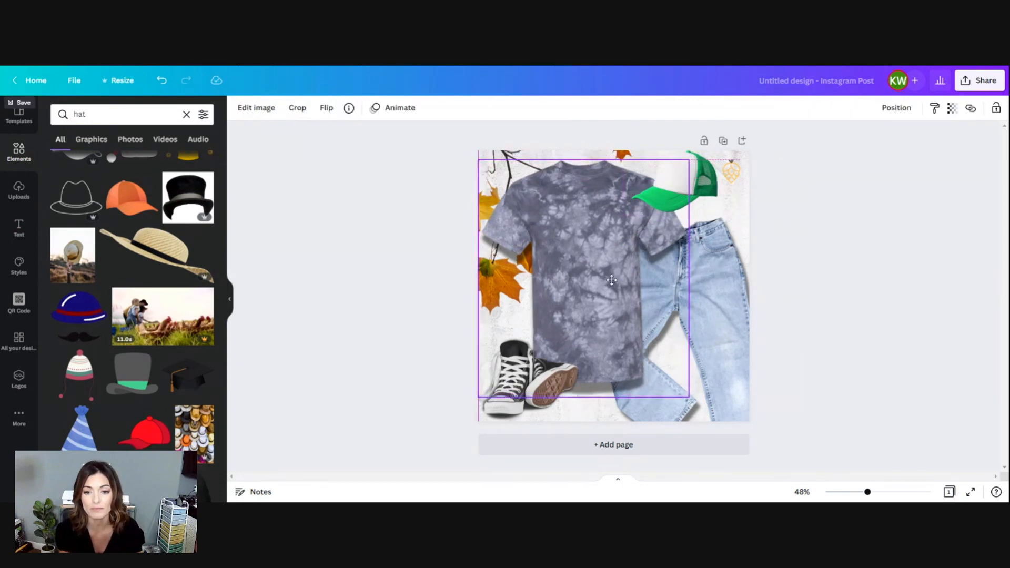
left_click(833, 282)
left_click_drag(533, 224, 533, 220)
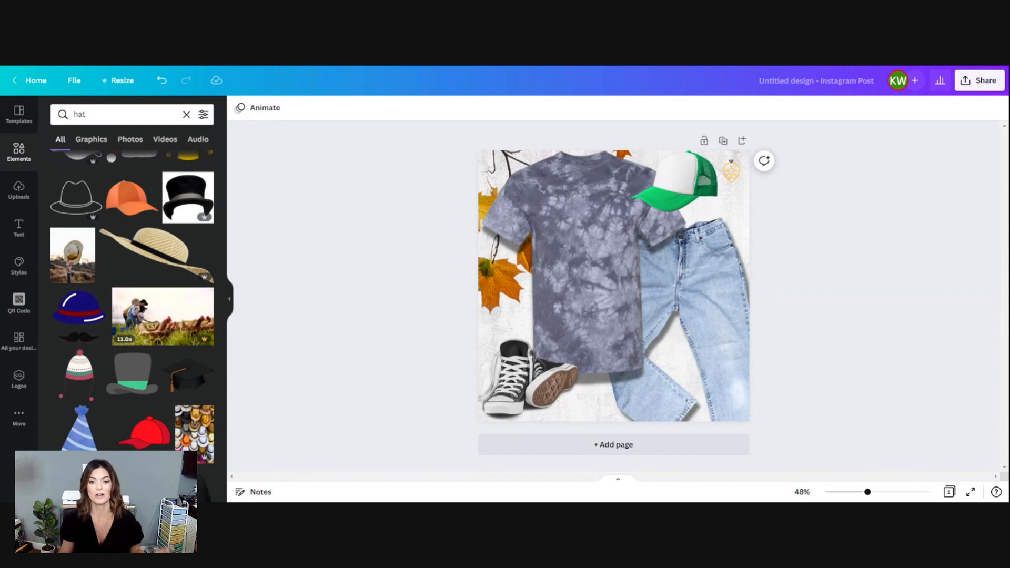
left_click_drag(584, 330, 583, 339)
left_click(844, 307)
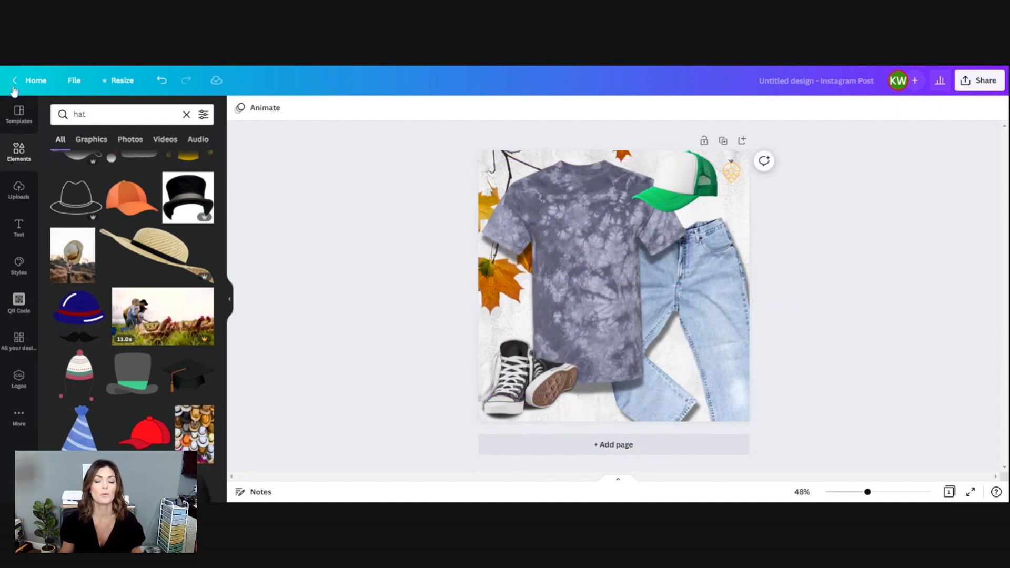
Download the finished mockup as a PNG at 1,080 × 1,080 px.
left_click(994, 80)
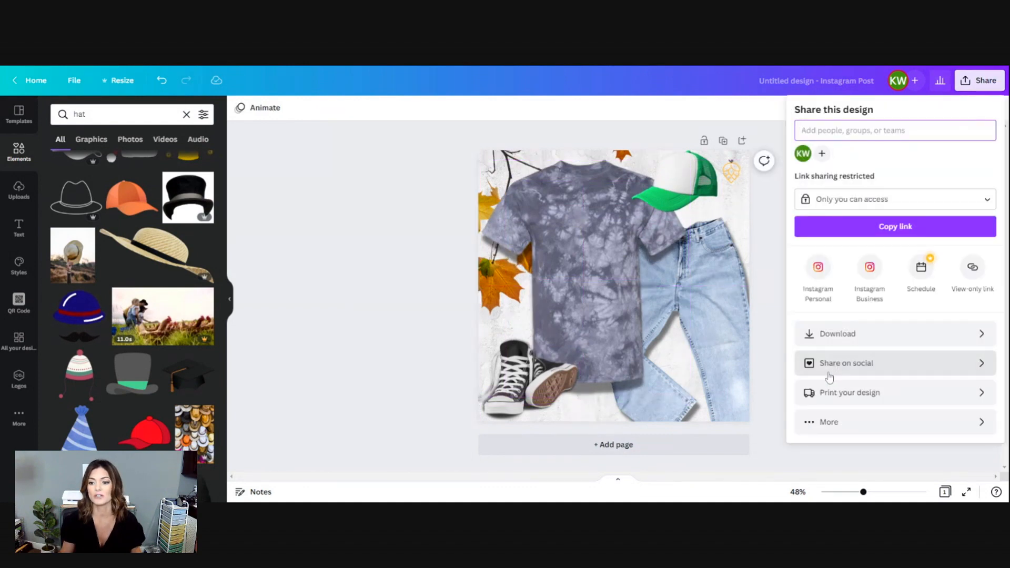
left_click(834, 331)
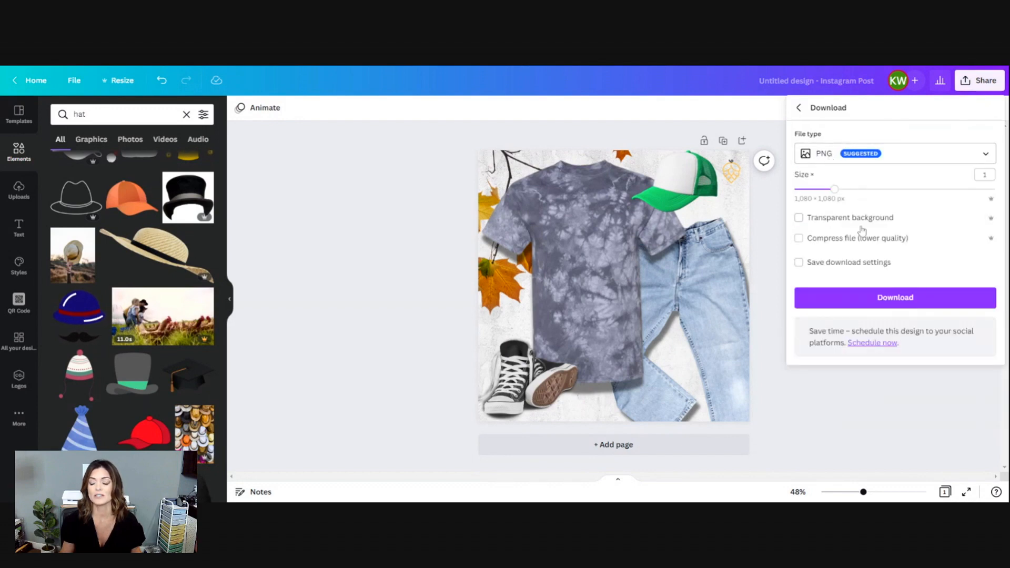
left_click(857, 309)
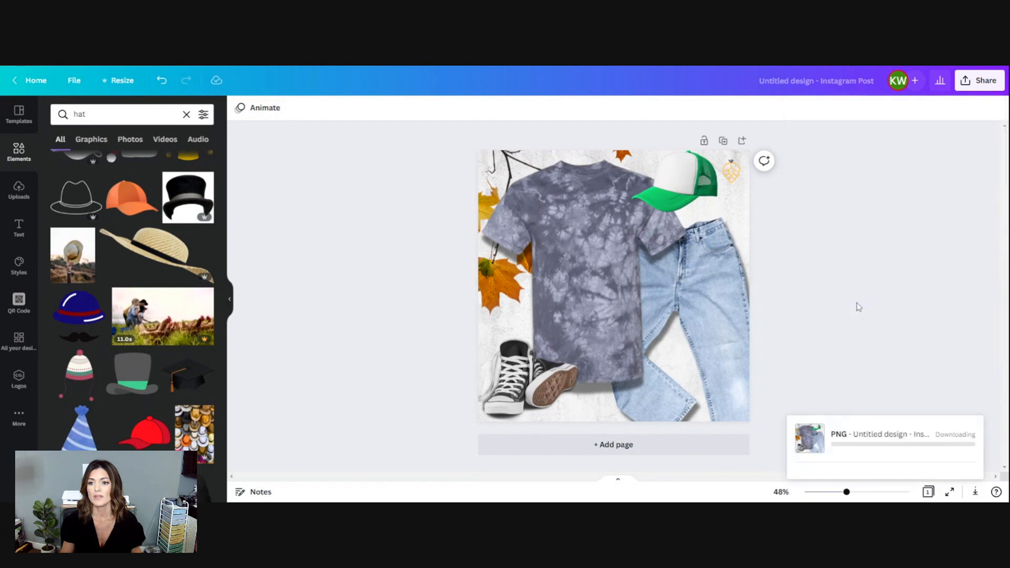